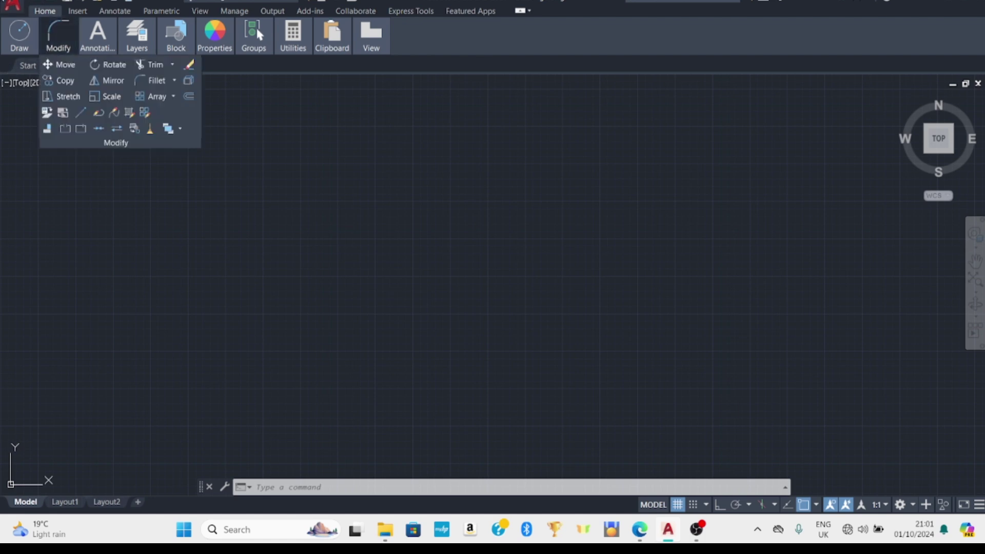
Examine the application menu's New, Open and Save As options and its list of recent documents.
click(9, 4)
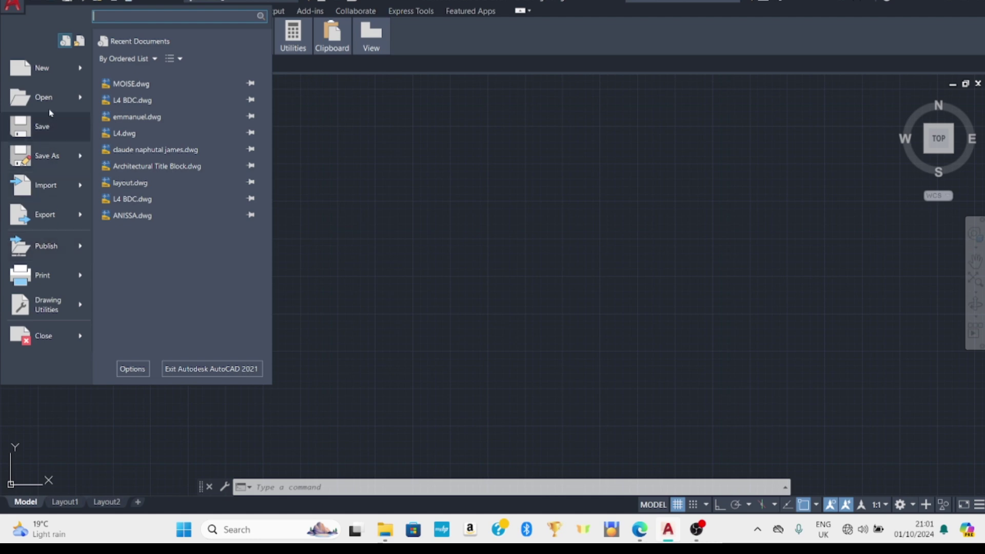
mouse_move(45, 71)
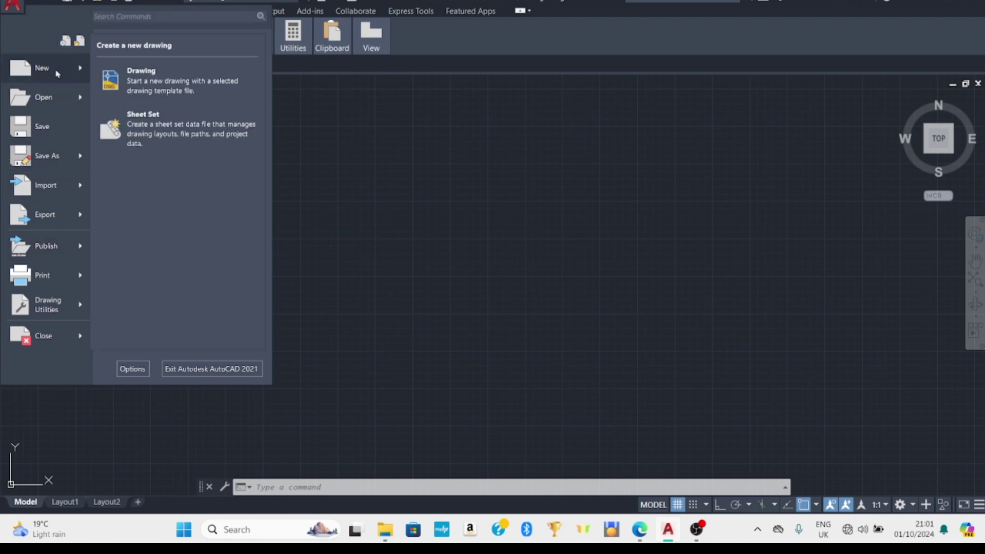
mouse_move(39, 106)
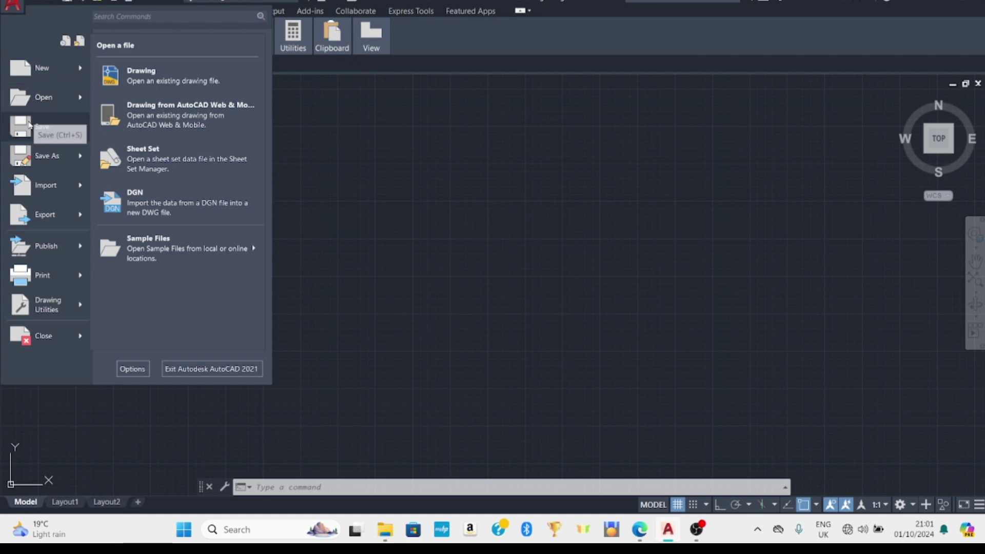
mouse_move(61, 169)
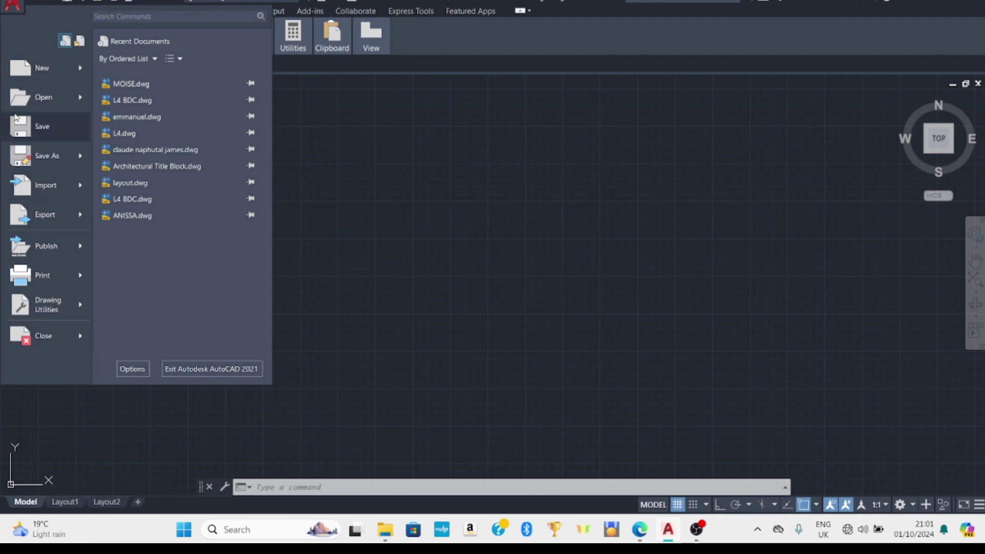
click(15, 5)
click(14, 5)
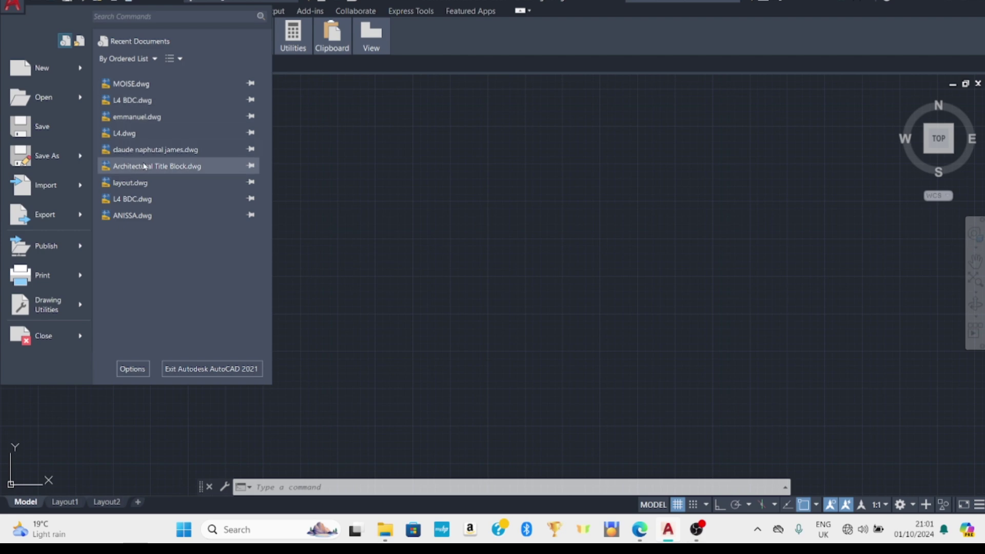
mouse_move(144, 166)
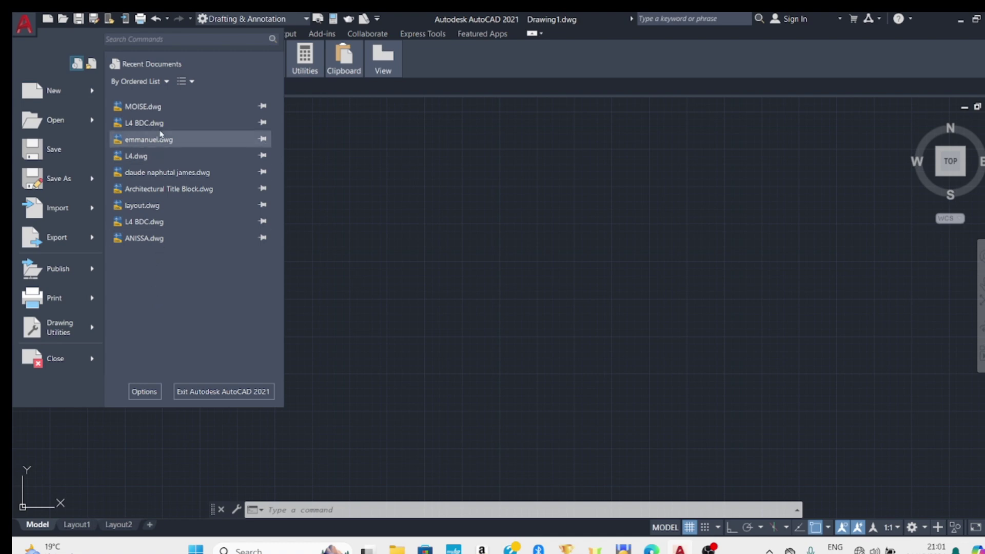
Search the application menu's commands for "dfhhjhggf", clear the search and close the menu.
click(164, 38)
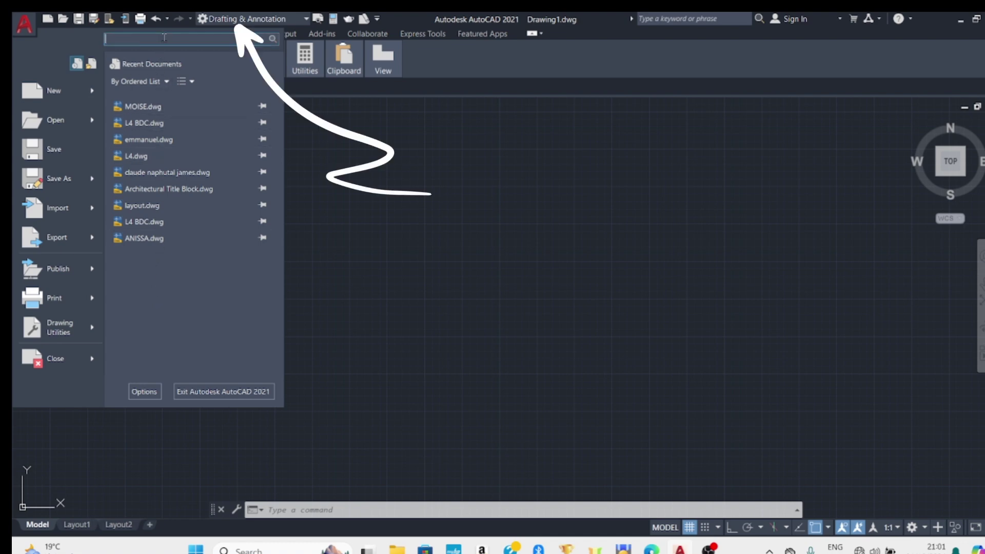
text(dfhhjhggf)
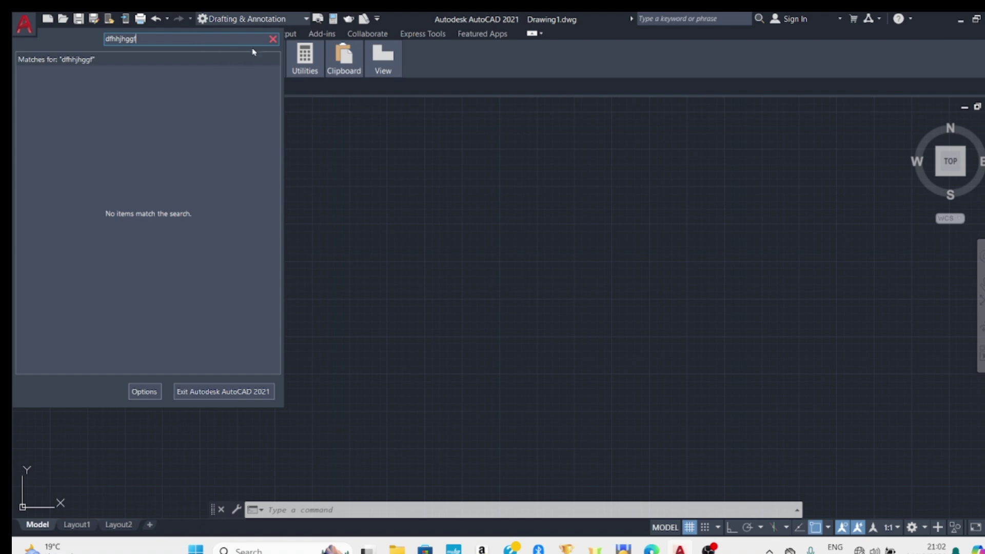
click(273, 40)
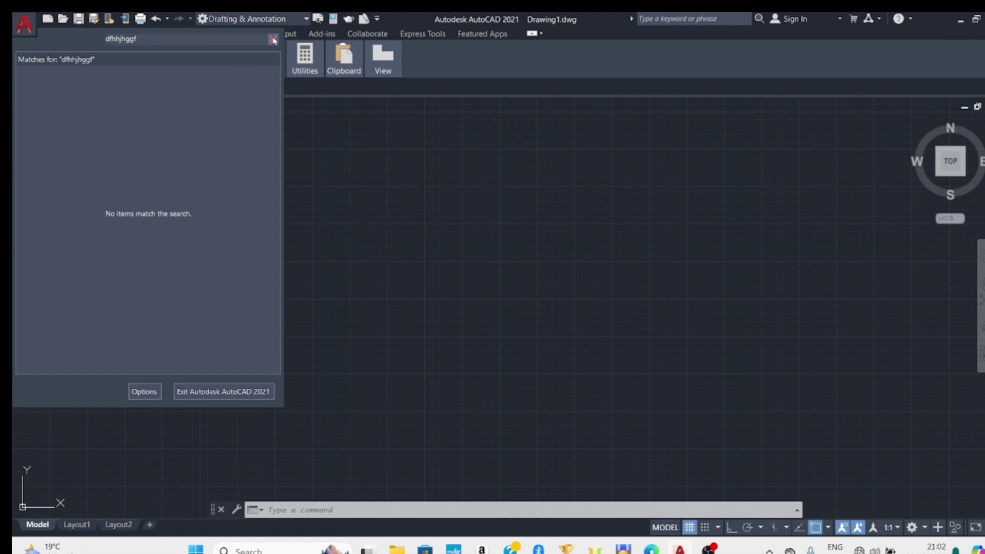
click(24, 26)
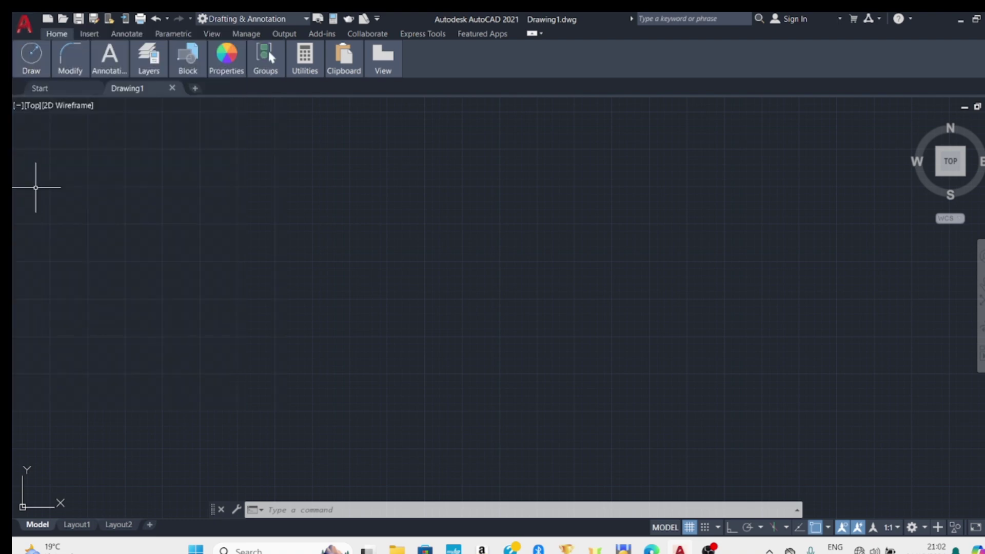
Draw a rectangle about 920 units high and roughly twice as wide in the empty model space.
mouse_move(73, 68)
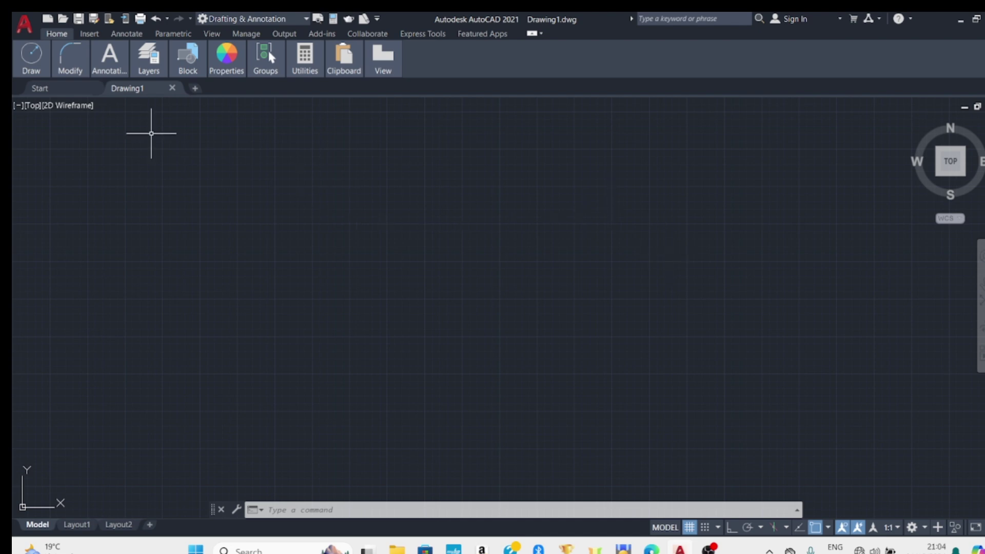
mouse_move(54, 56)
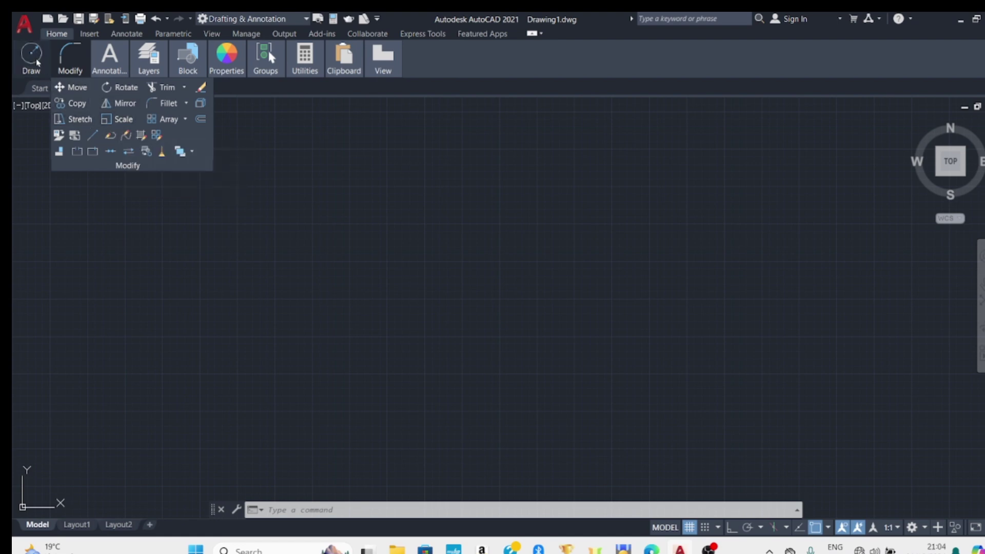
text(REC)
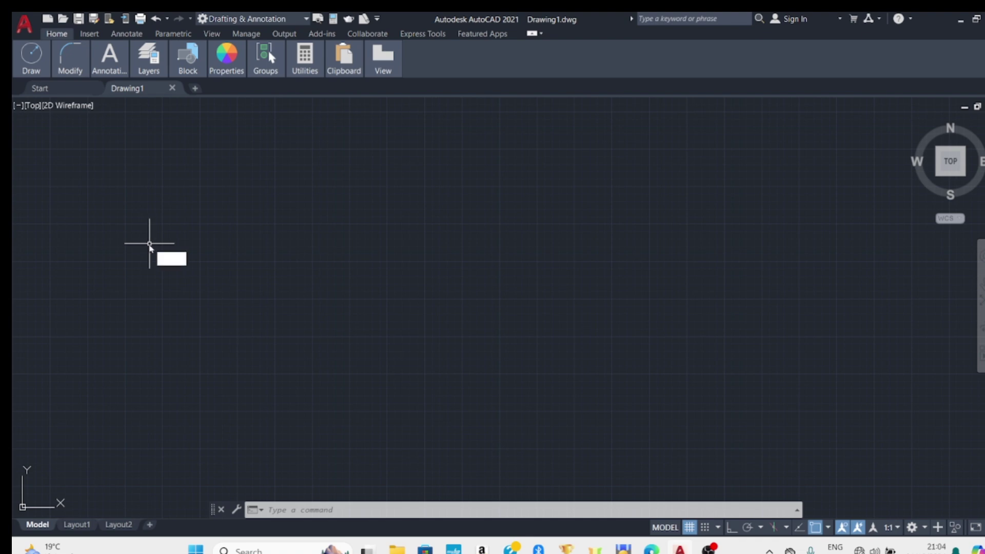
text(T)
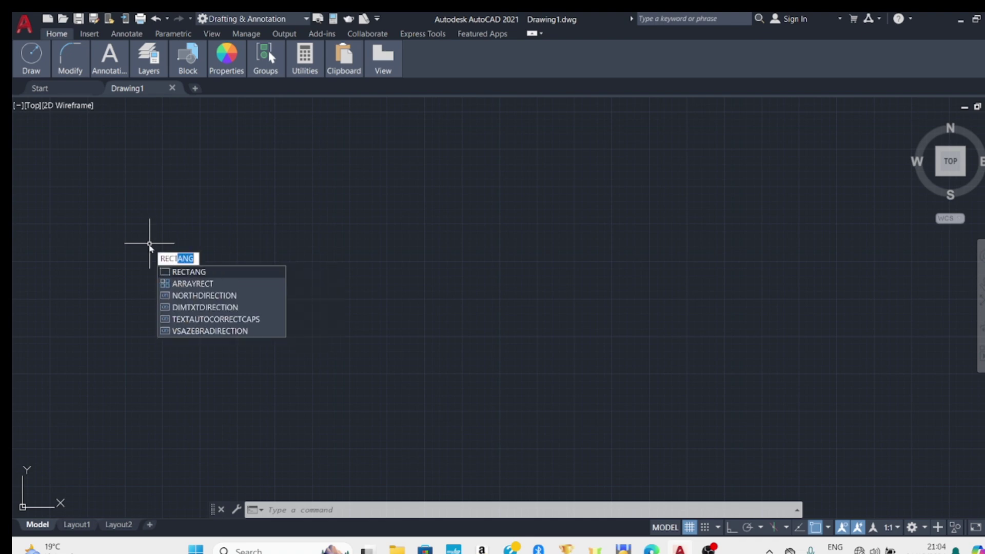
click(197, 272)
click(208, 190)
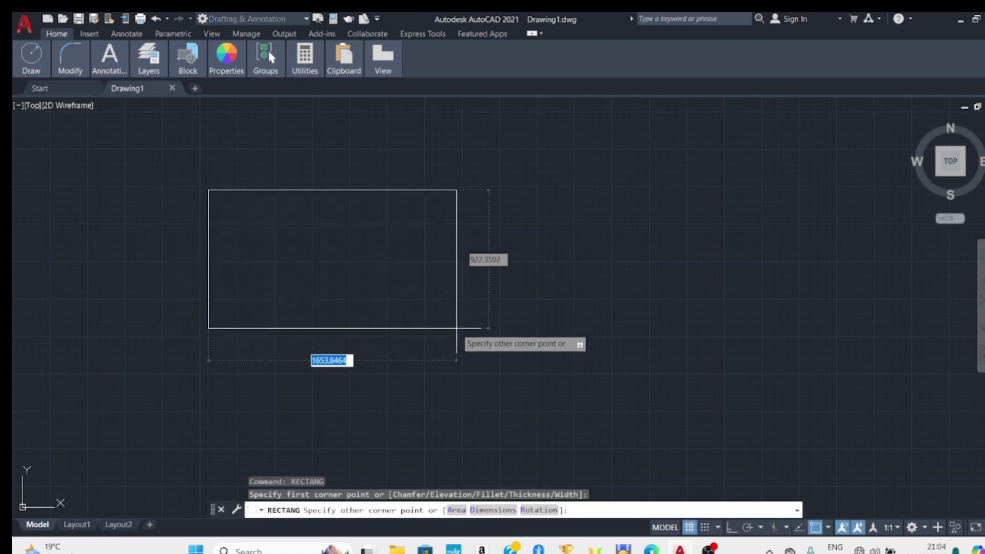
click(479, 329)
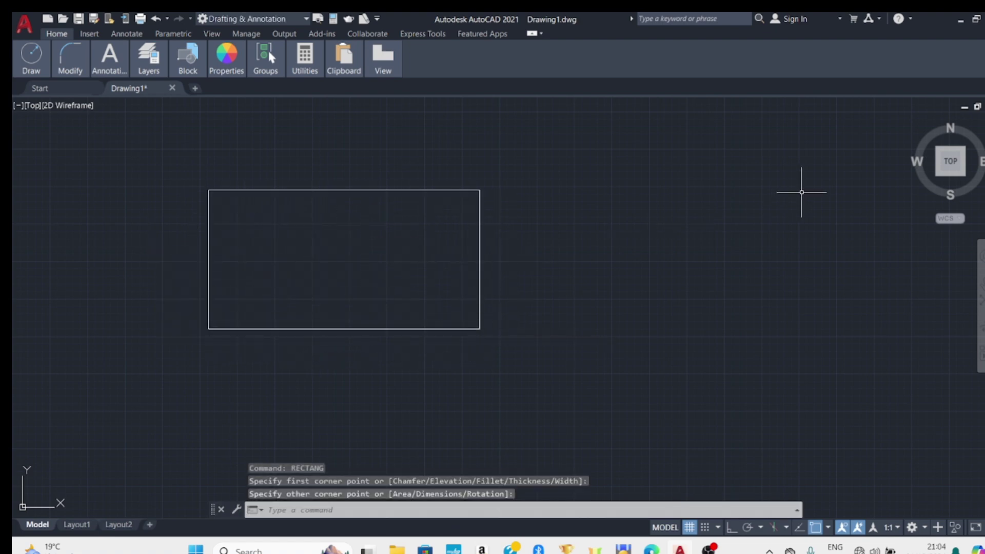
Inspect the rectangle from the right and front sides with the ViewCube and return to the top view.
click(951, 162)
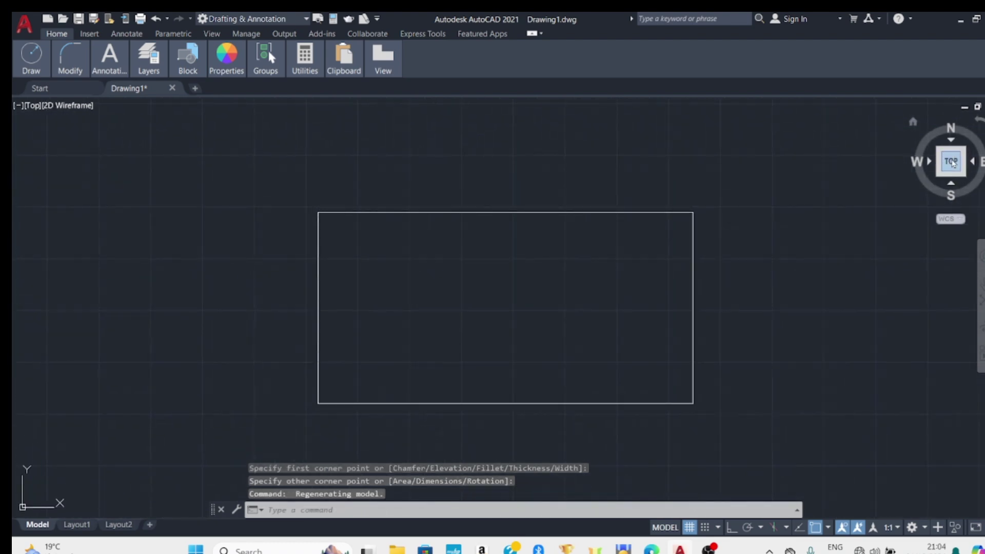
click(980, 163)
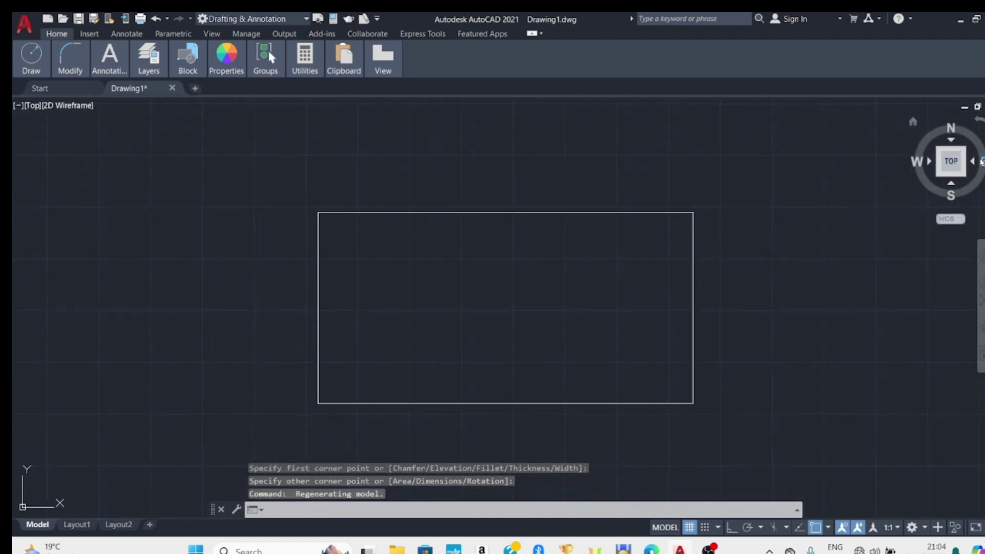
click(930, 161)
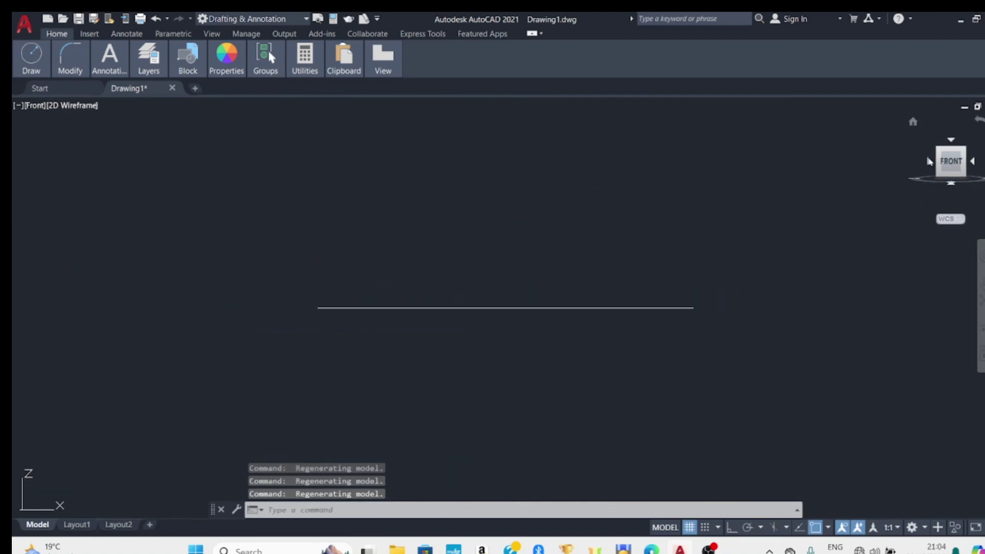
click(950, 142)
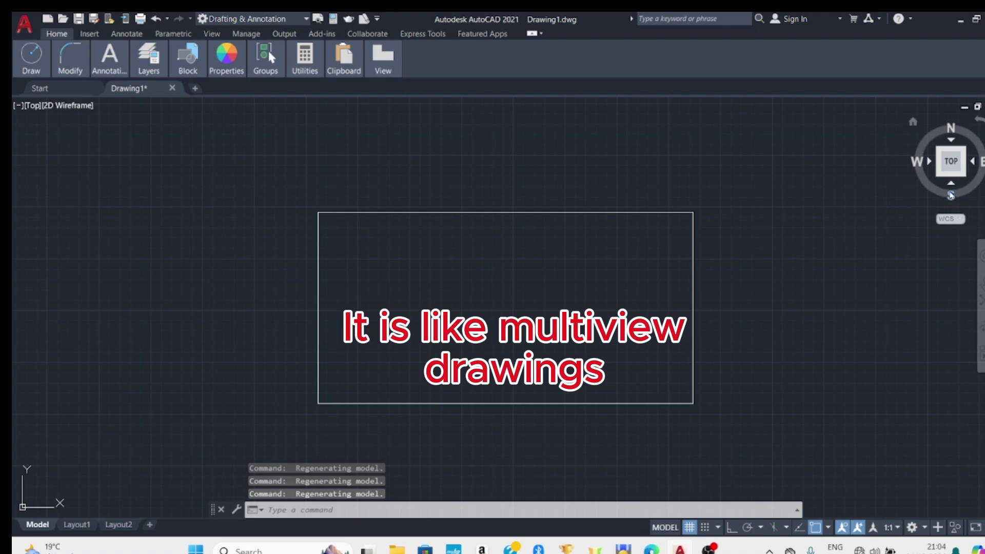
View the rectangle from the front and right again and restore the top view with north up.
click(950, 196)
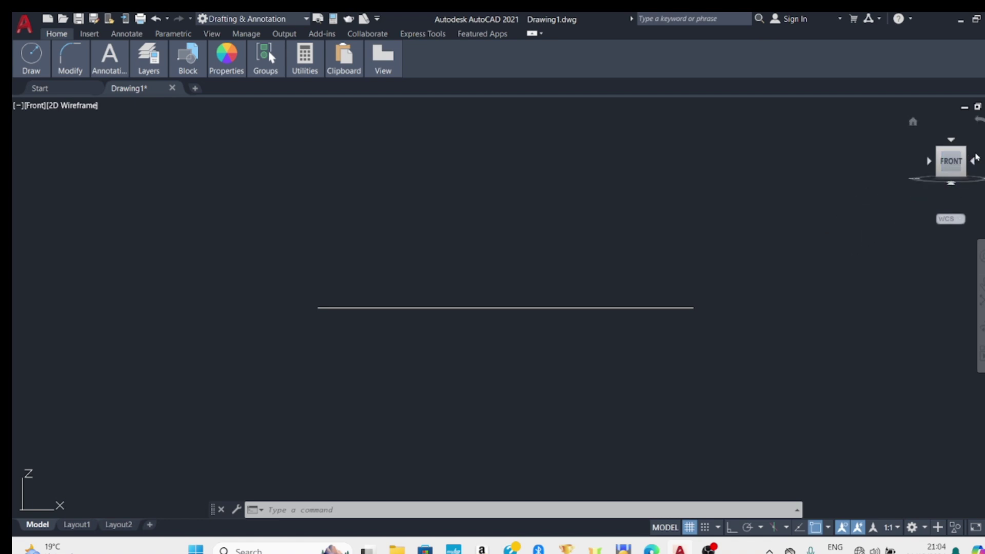
click(974, 161)
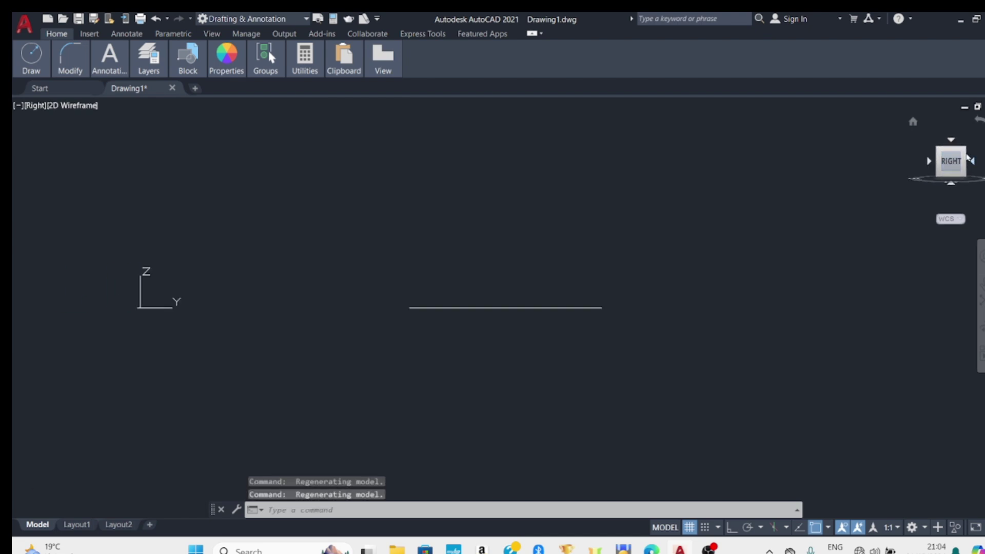
click(955, 140)
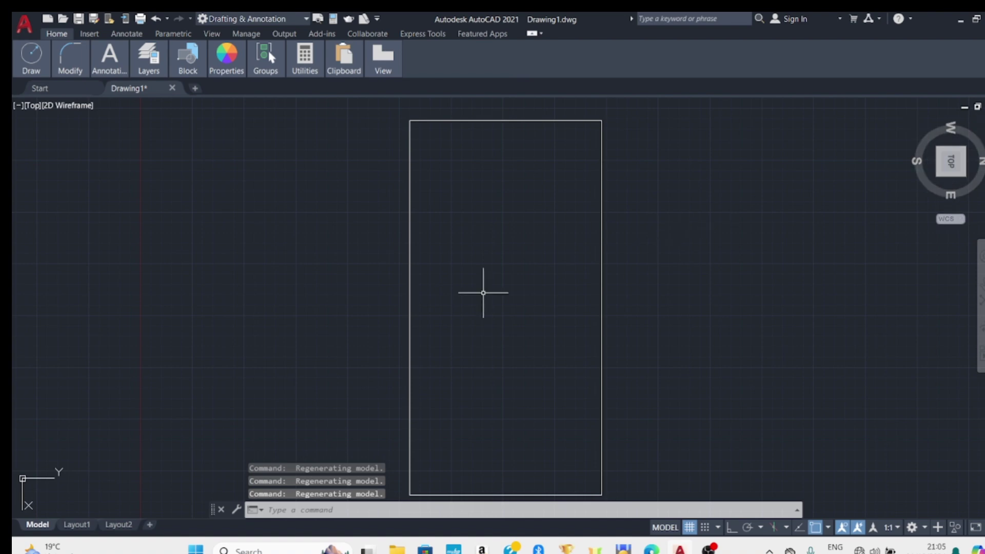
scroll(409, 306, down, 4)
scroll(515, 262, up, 4)
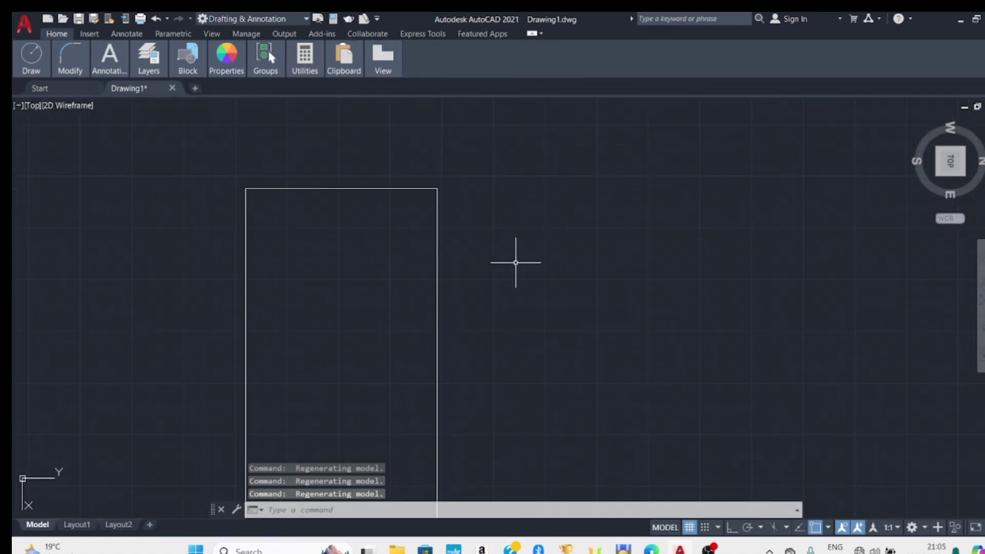
click(951, 160)
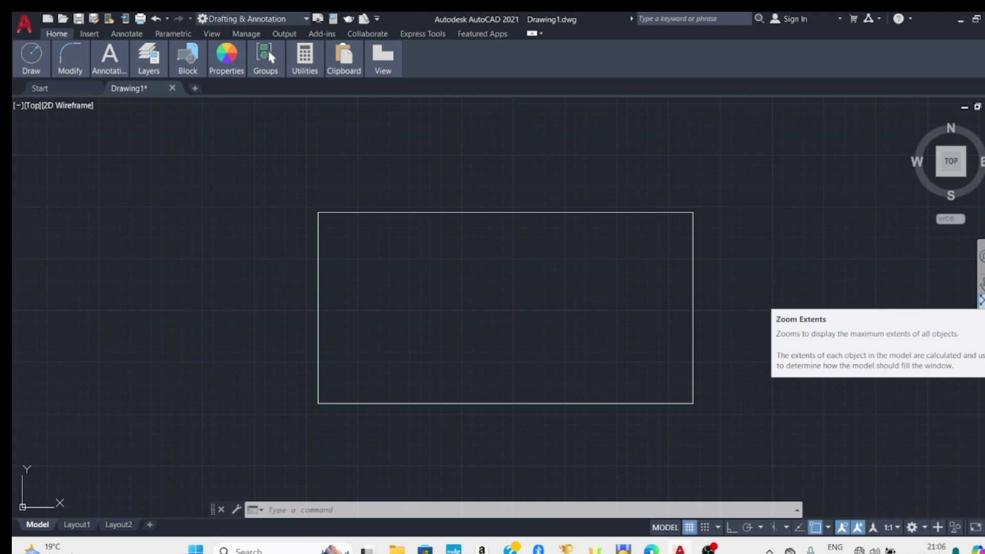
Zoom and pan away from the rectangle and fit it back into the window with Zoom Extents.
scroll(697, 304, down, 7)
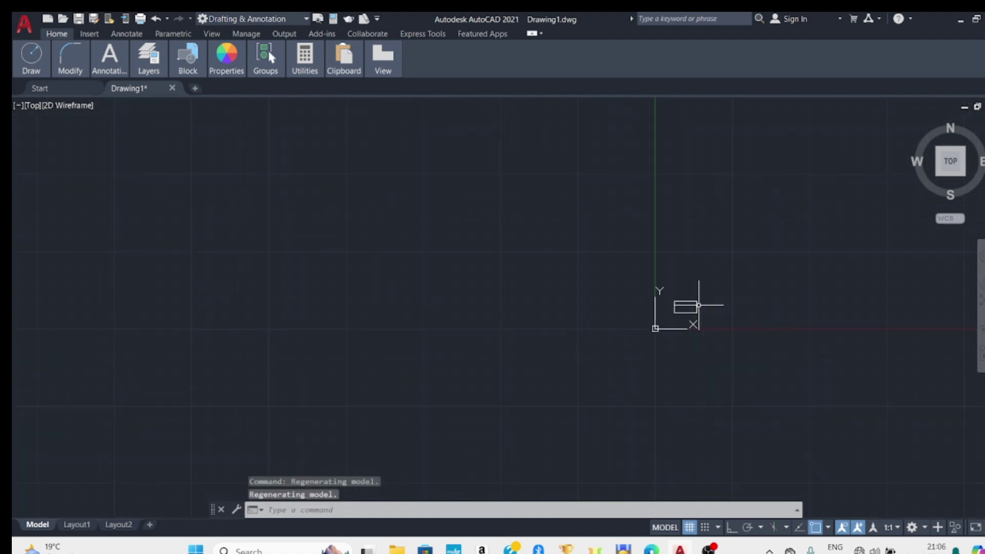
scroll(699, 304, up, 4)
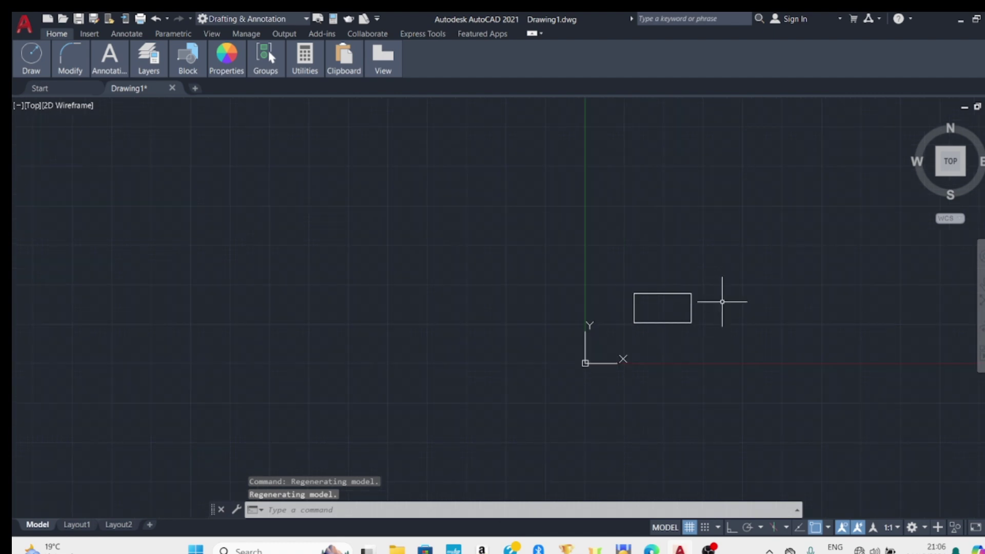
scroll(634, 291, down, 2)
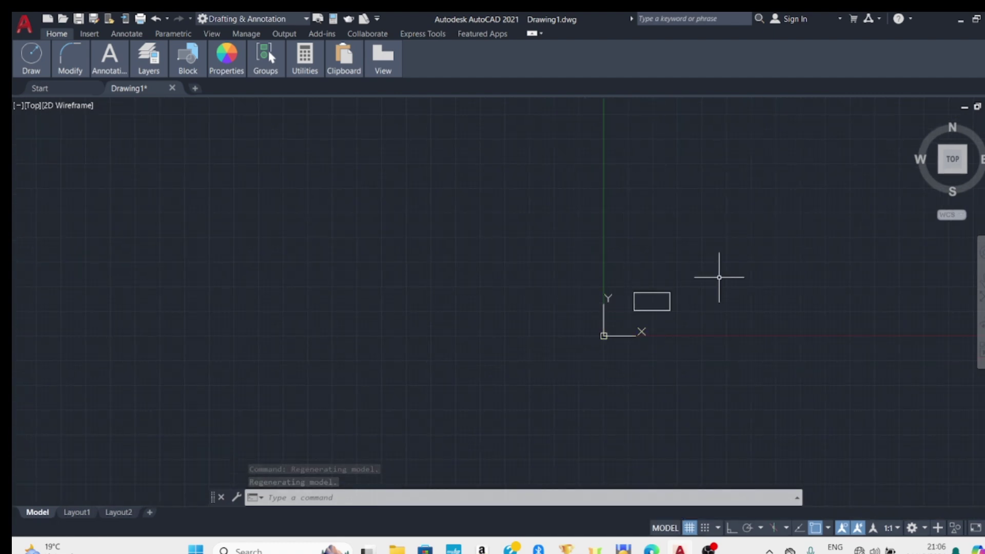
middle_drag(719, 278, 164, 293)
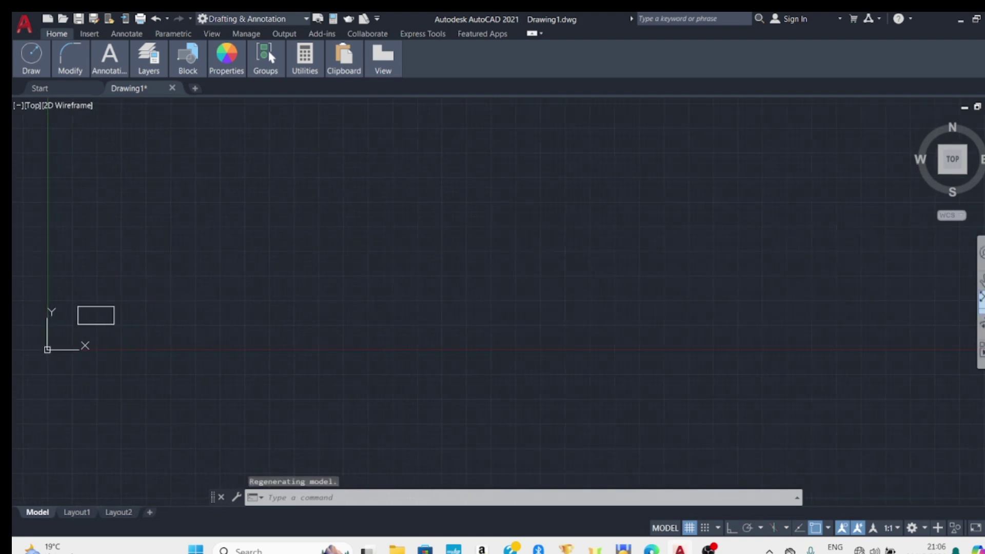
click(981, 302)
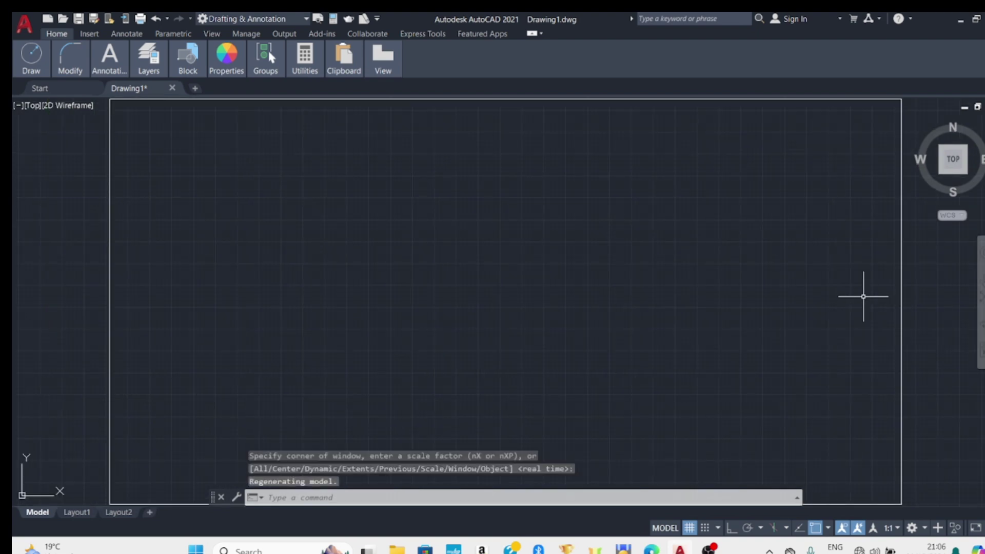
Zoom out slightly and shift the rectangle to the left with the Pan tool.
scroll(864, 297, down, 2)
scroll(857, 297, up, 1)
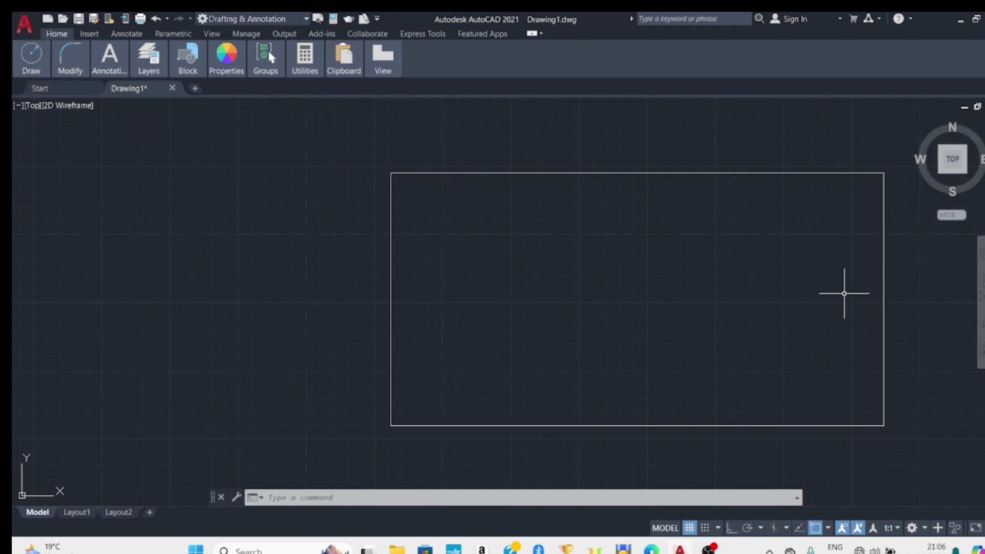
click(981, 281)
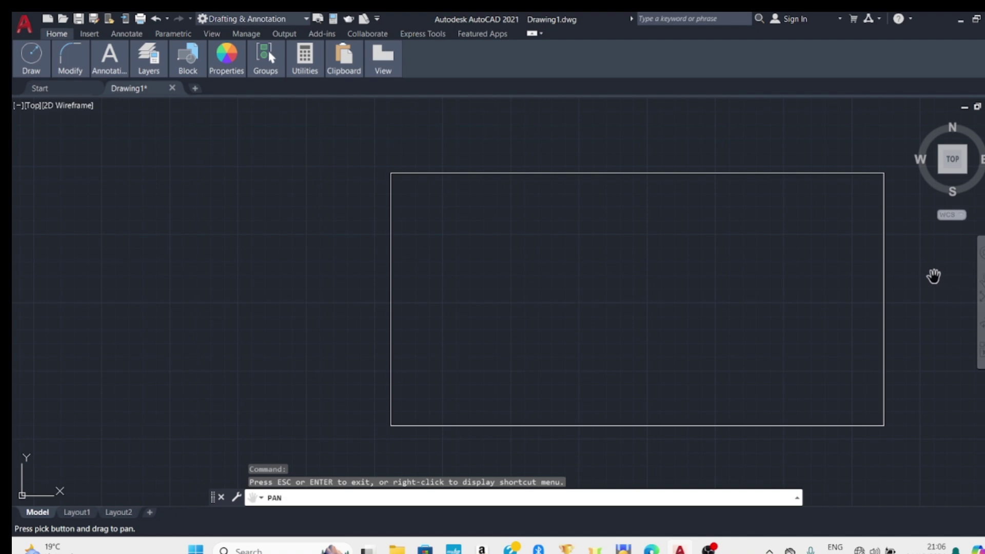
mouse_move(934, 277)
mouse_down()
mouse_move(583, 264)
mouse_move(607, 12)
mouse_move(614, 224)
mouse_move(783, 288)
mouse_move(732, 290)
mouse_move(673, 260)
mouse_move(678, 276)
mouse_up()
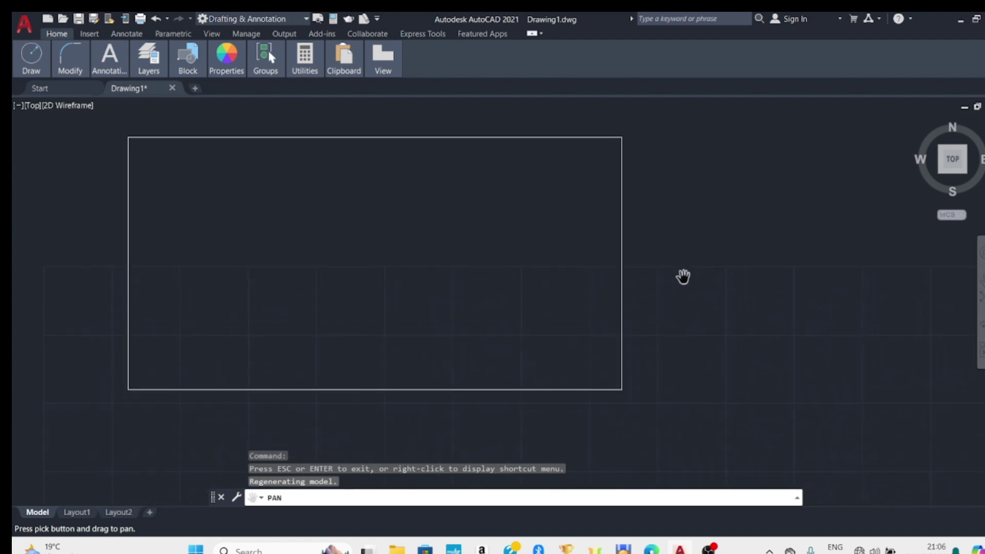
key(Escape)
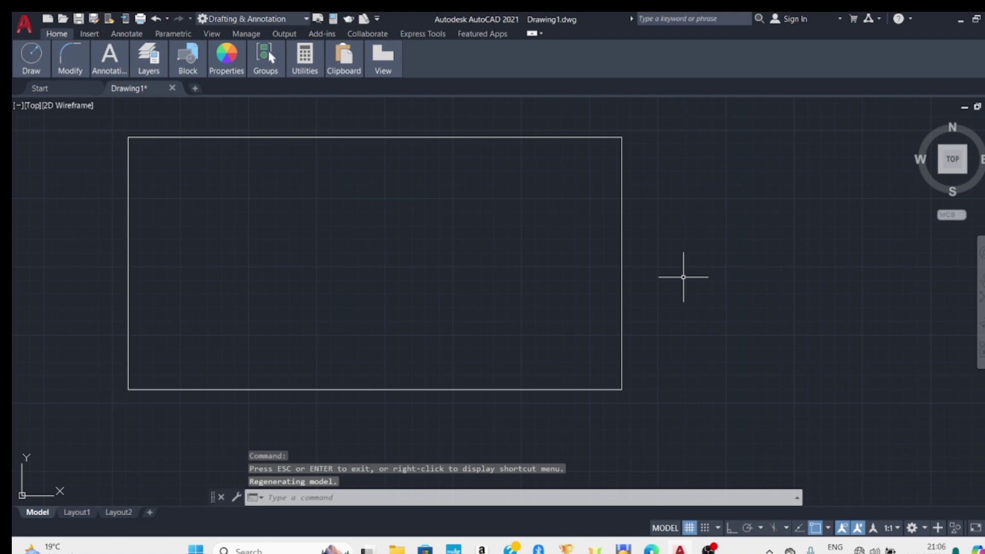
Zoom to the drawing's extents without using the navigation tools and zoom out slightly around the rectangle.
middle_click(726, 274)
middle_click(727, 275)
scroll(727, 275, down, 2)
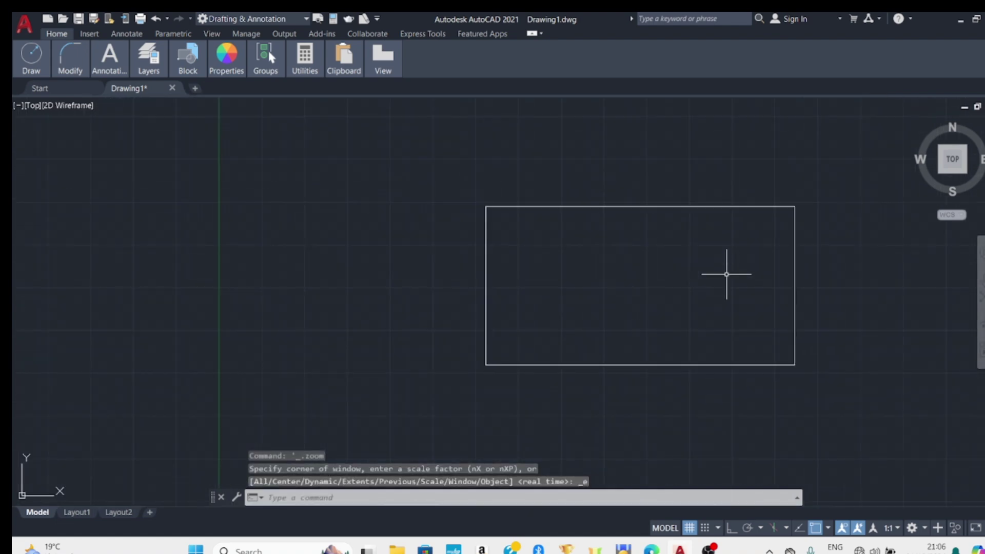
Pan and zoom the view around the rectangle, then list the available workspaces.
mouse_move(727, 274)
middle_down()
mouse_move(483, 277)
mouse_move(664, 275)
mouse_move(464, 259)
middle_up()
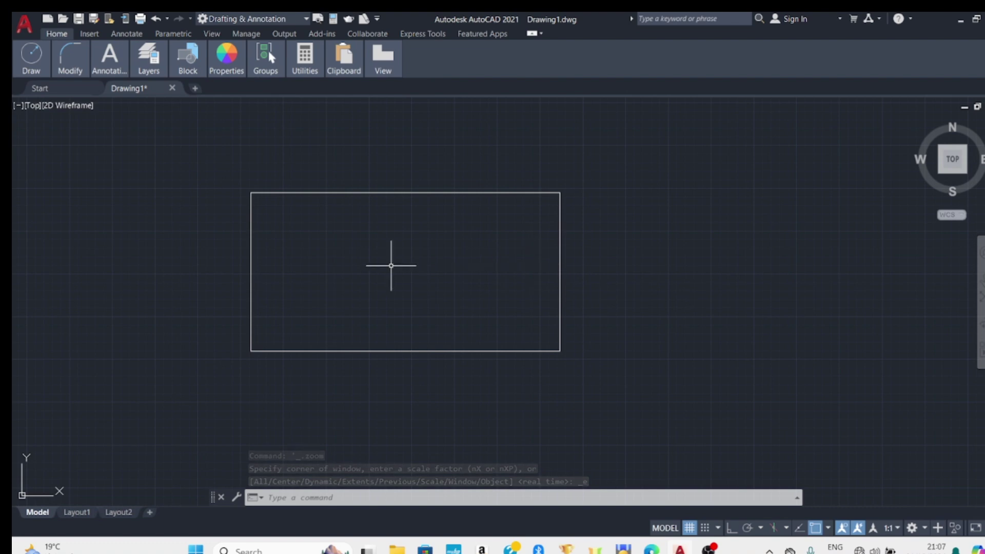
scroll(392, 264, up, 2)
scroll(392, 263, down, 2)
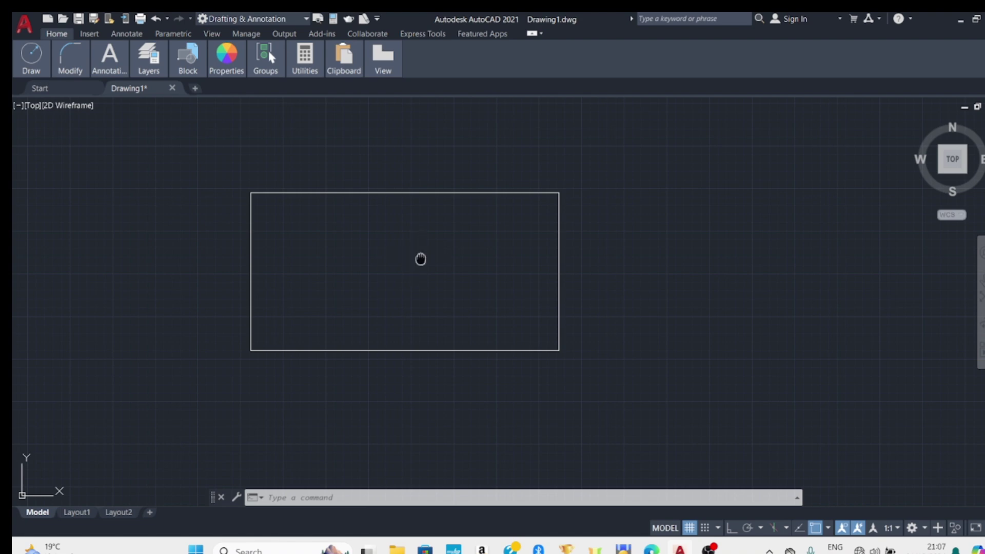
middle_drag(420, 259, 428, 258)
mouse_move(631, 268)
middle_down()
mouse_move(438, 273)
mouse_move(601, 266)
mouse_move(442, 263)
middle_up()
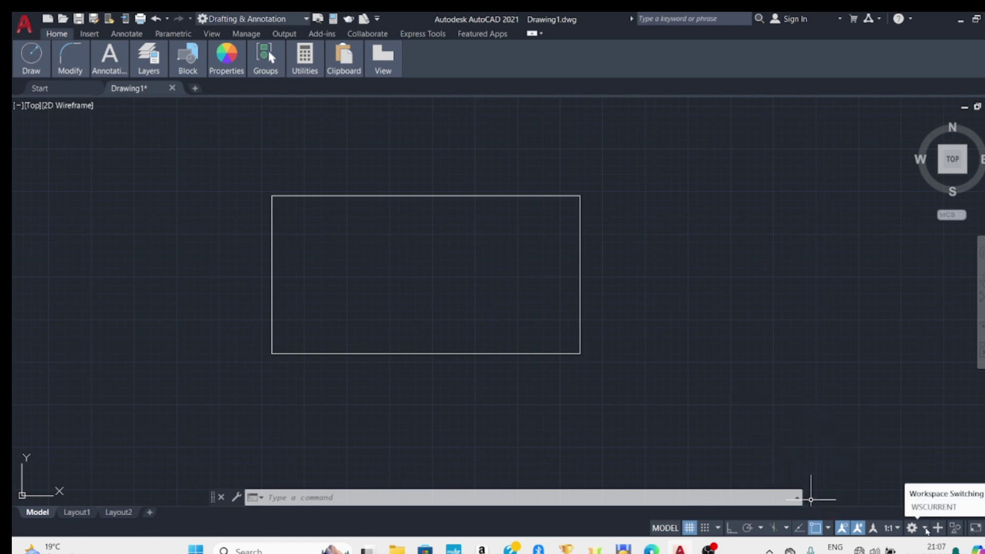
click(925, 529)
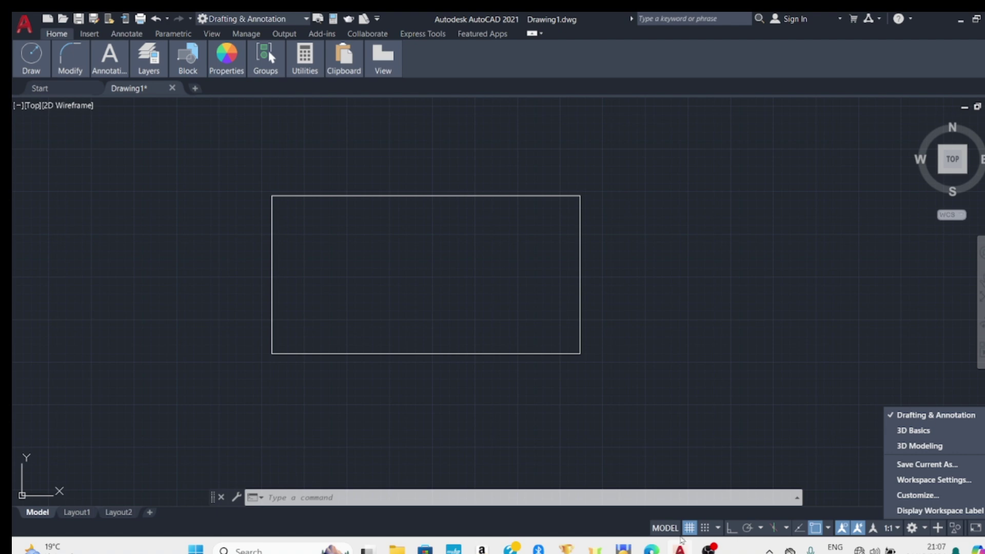
Draw a single, slightly rising line above the rectangle with the LINE command, extending beyond both of its sides.
click(382, 498)
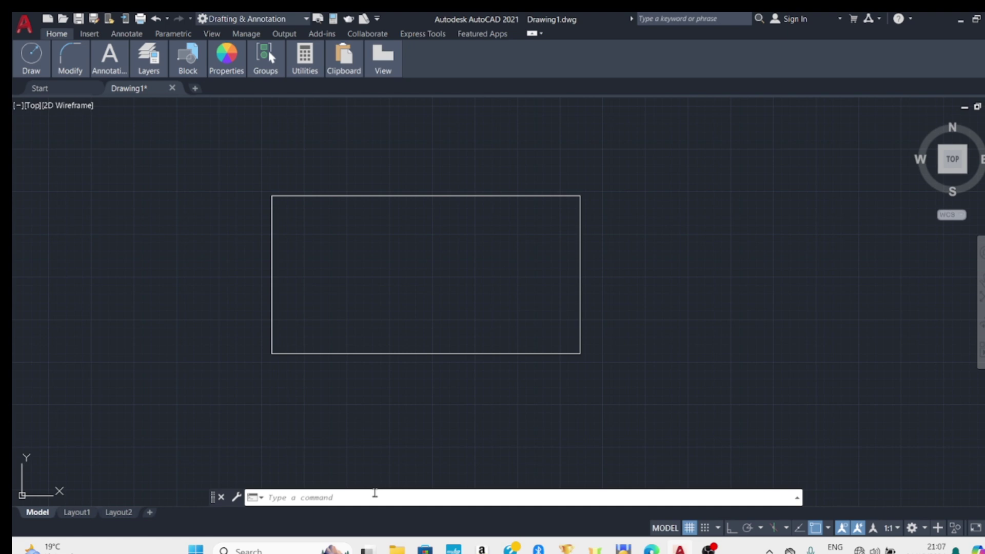
text(LINE)
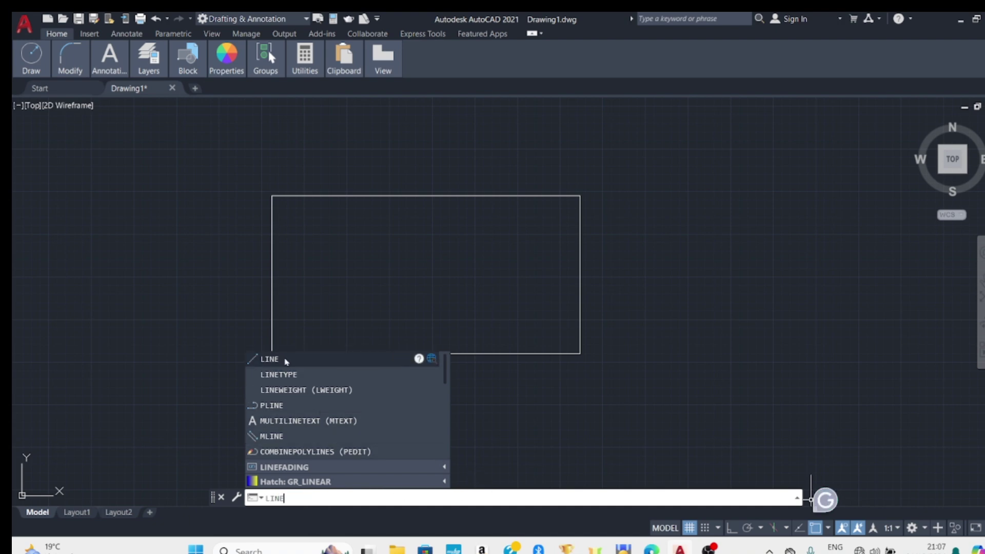
click(286, 363)
click(96, 181)
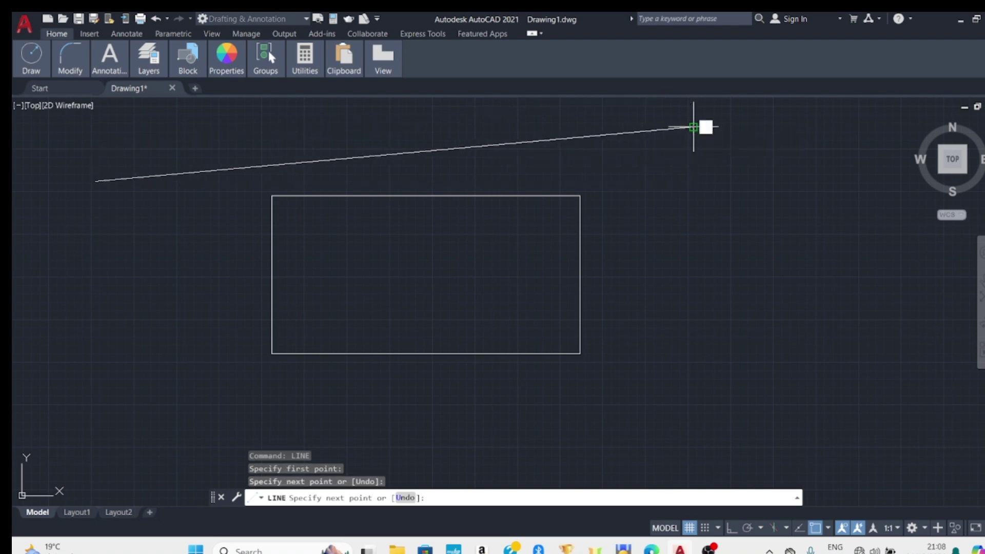
right_click(690, 123)
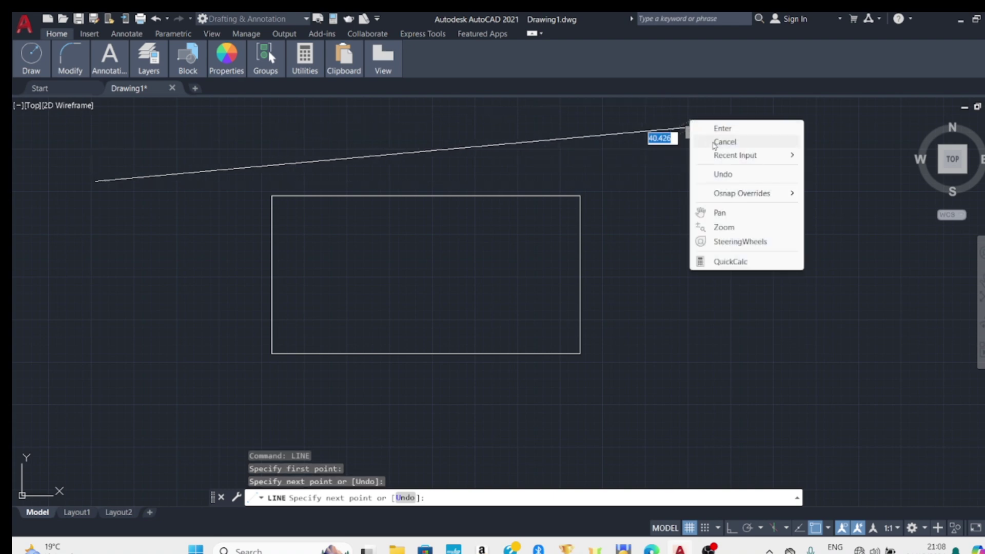
click(722, 128)
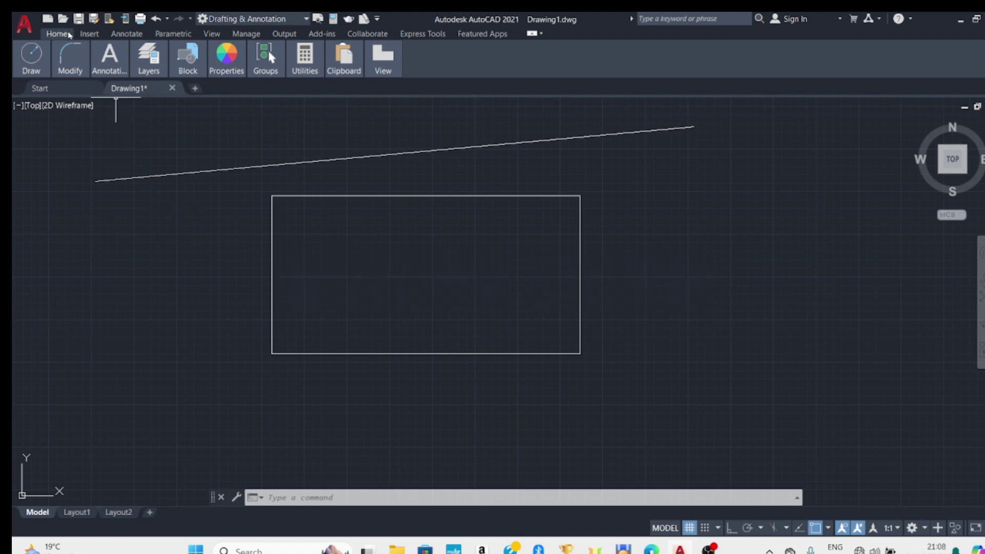
Show the classic menu bar above the ribbon and review its File commands.
mouse_move(376, 51)
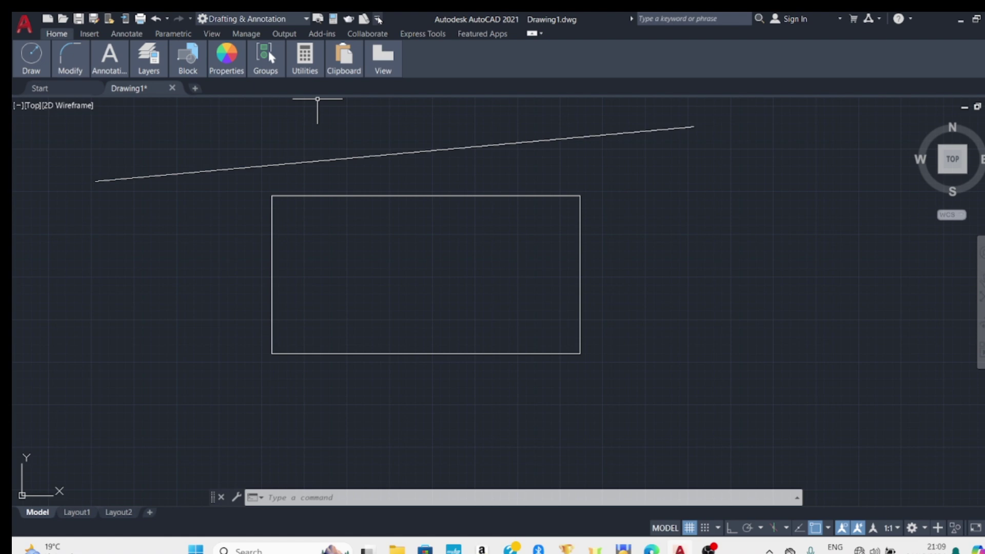
click(378, 20)
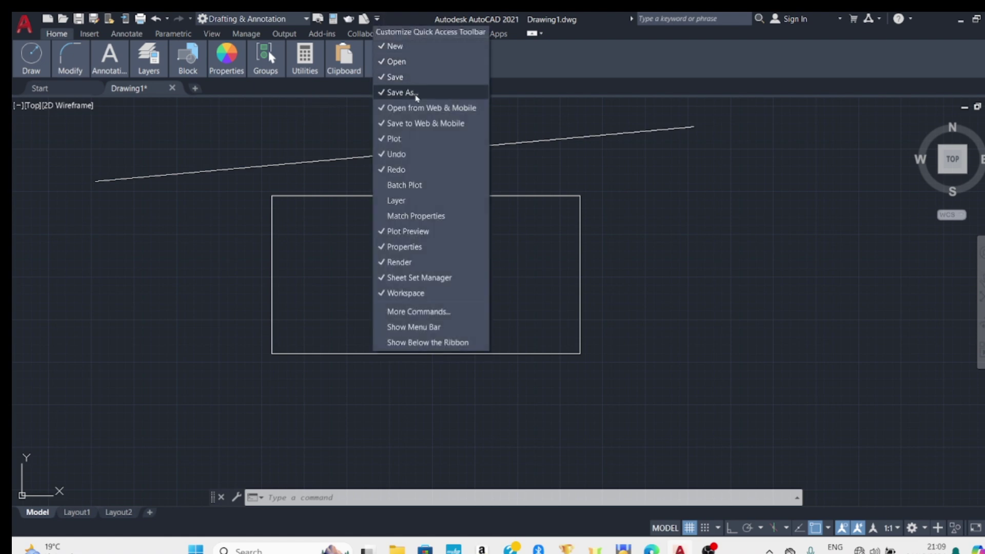
click(426, 327)
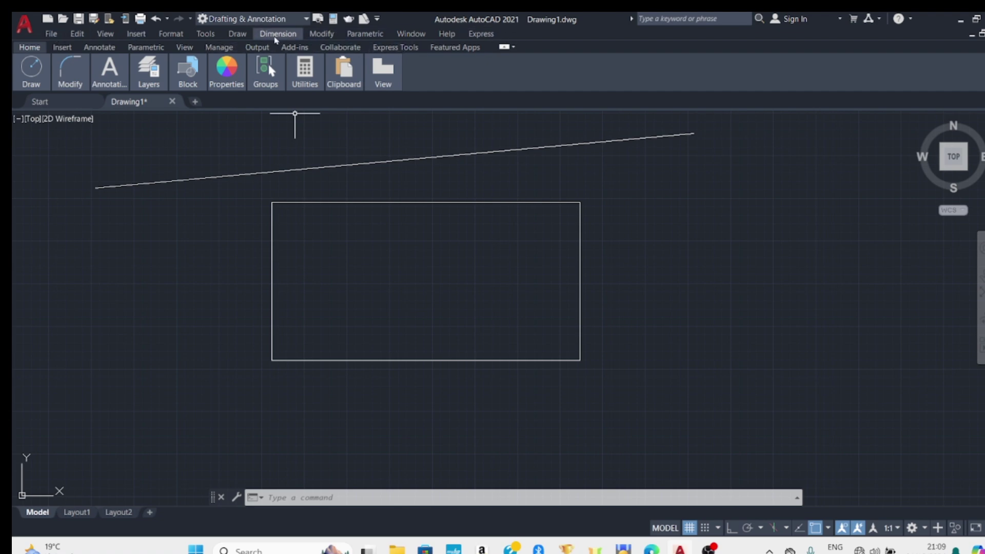
click(51, 35)
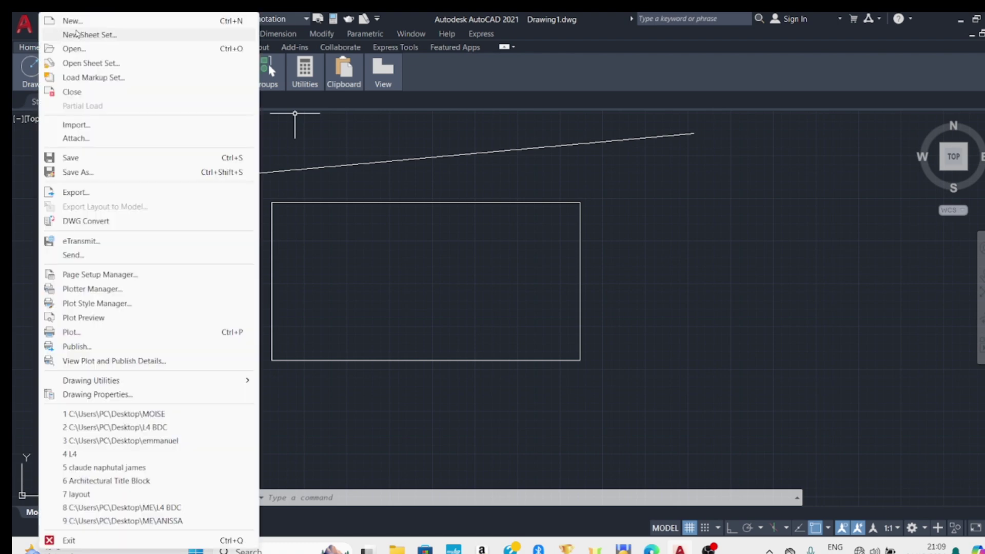
click(326, 130)
click(297, 136)
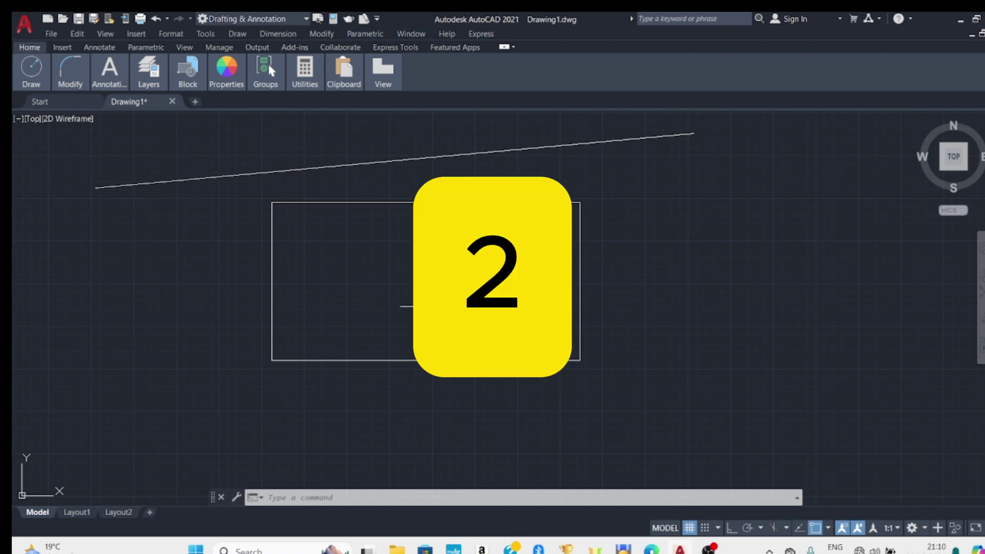
Set the MENUBAR system variable to 1.
text(ME)
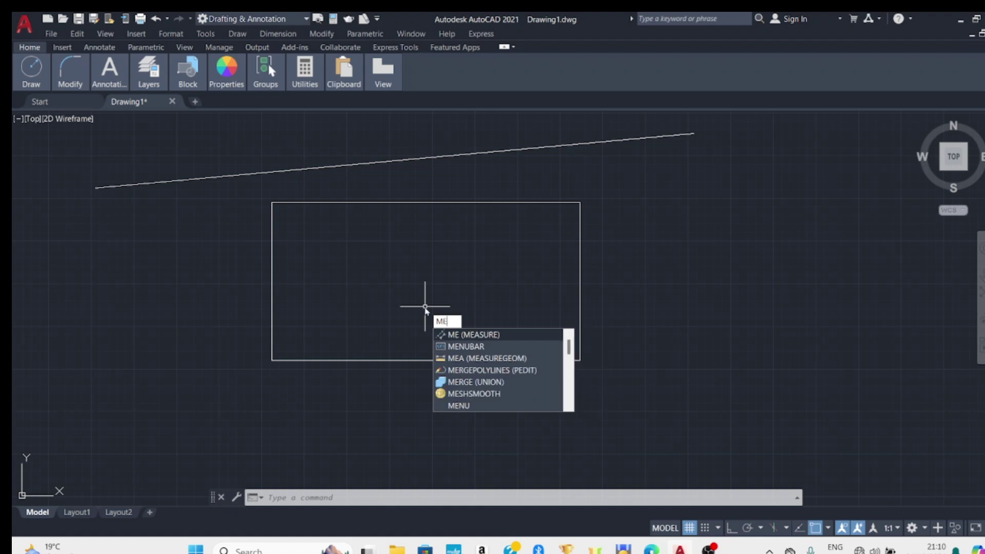
text(NUBa)
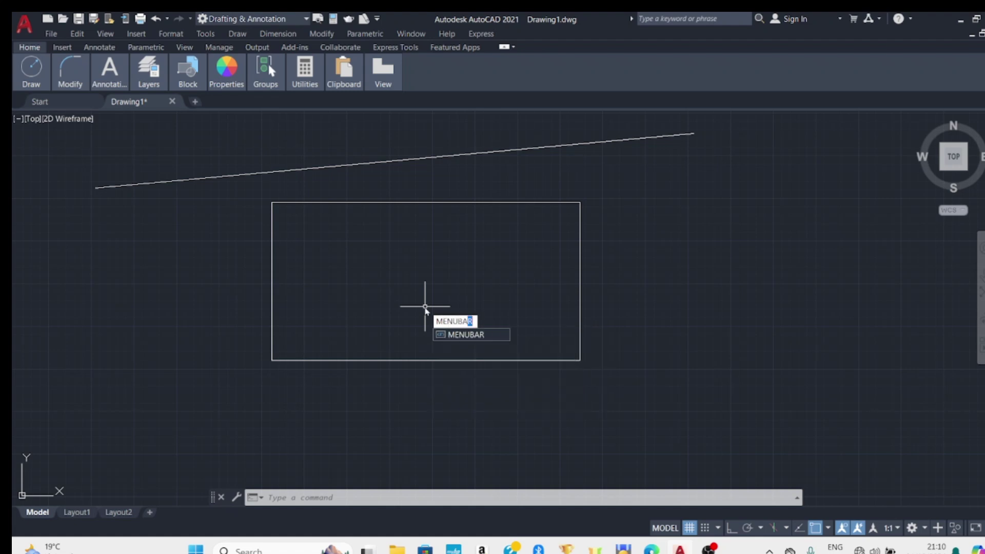
click(479, 334)
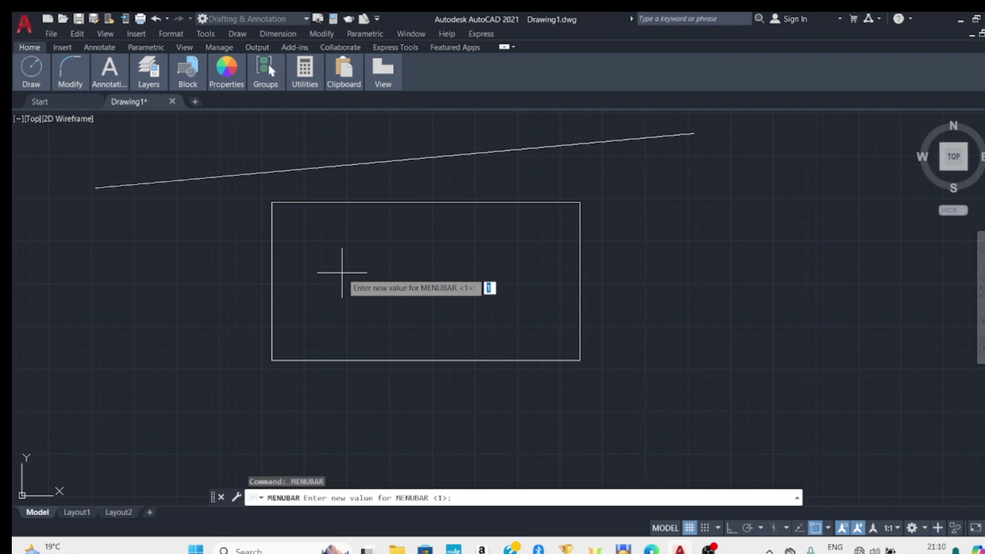
text(1)
key(Return)
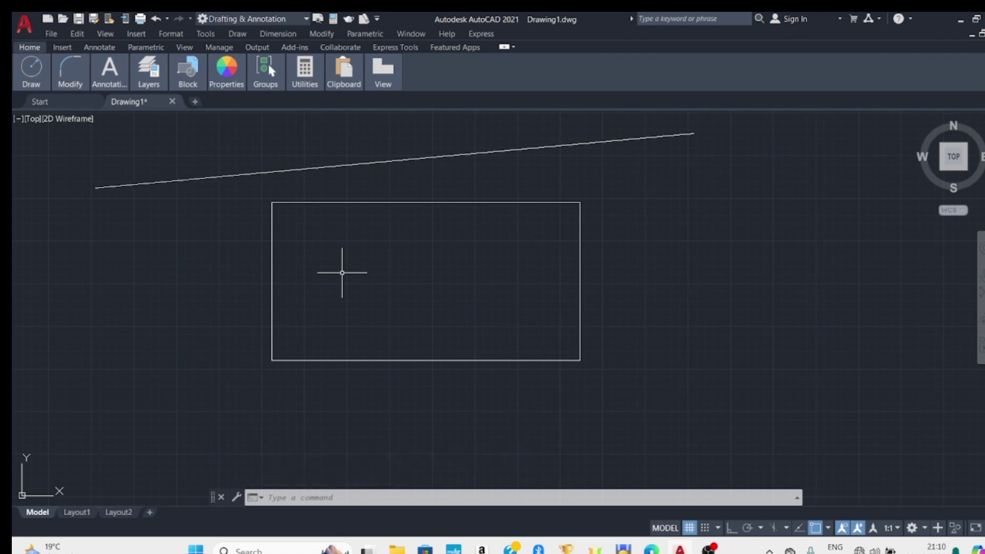
Hide the menu bar by setting the MENUBAR system variable to 0.
text(ME)
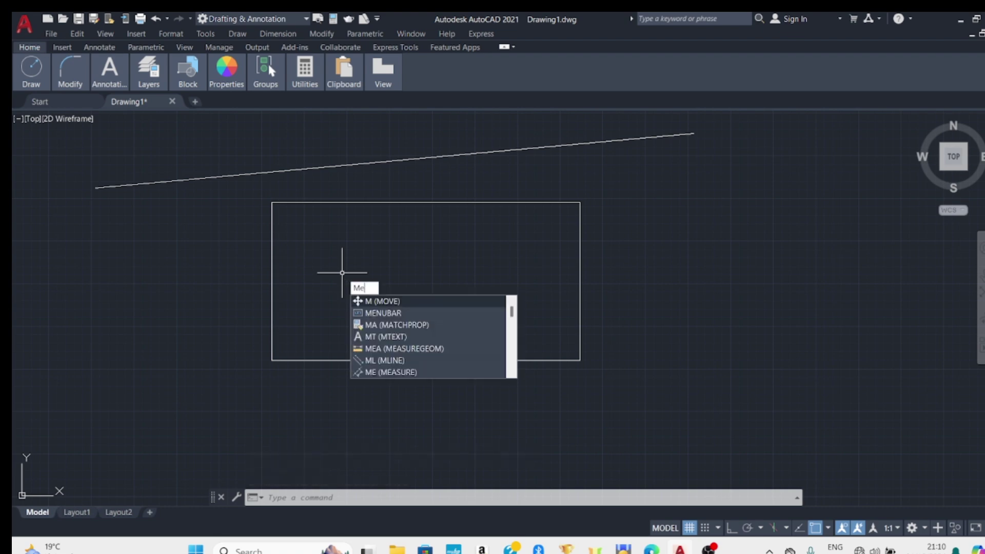
text(uba)
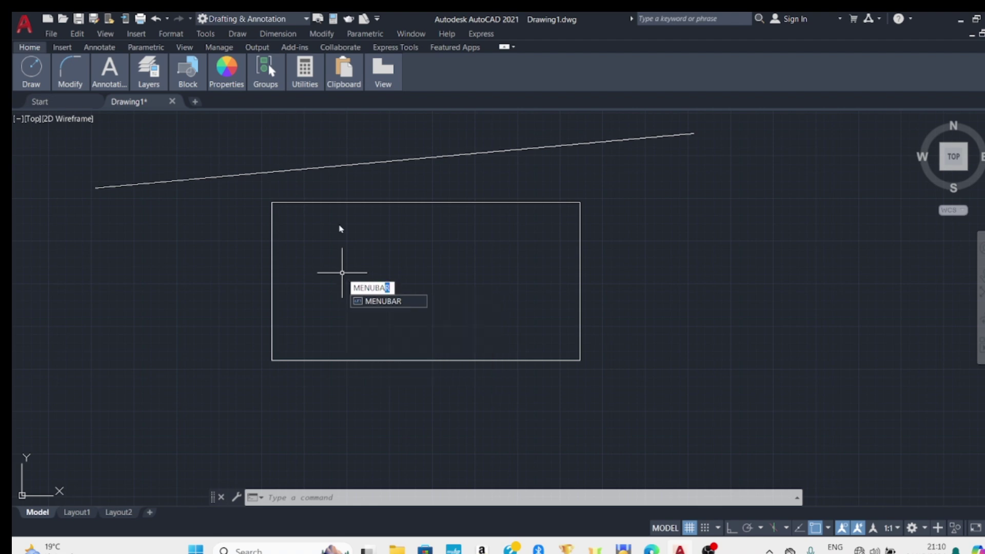
key(Escape)
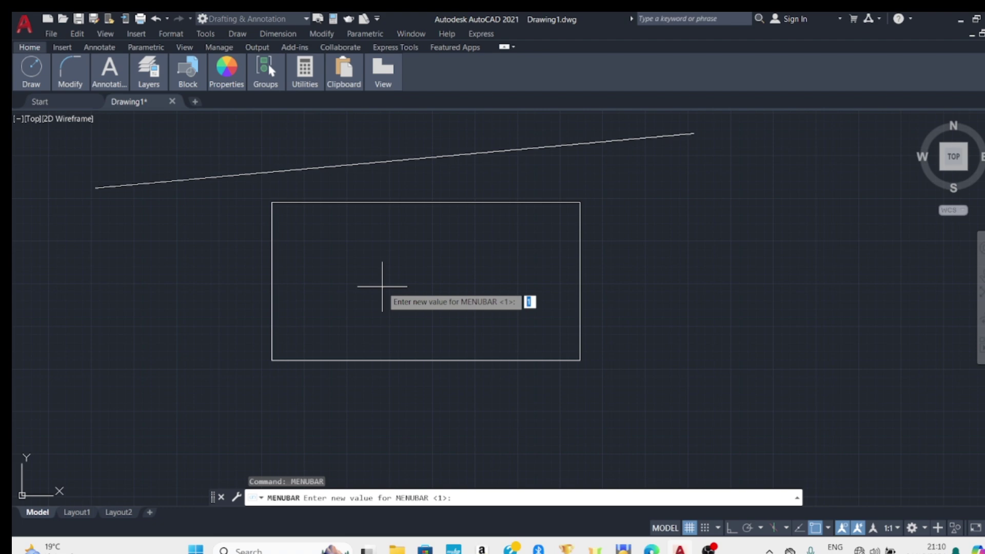
text(0)
key(Return)
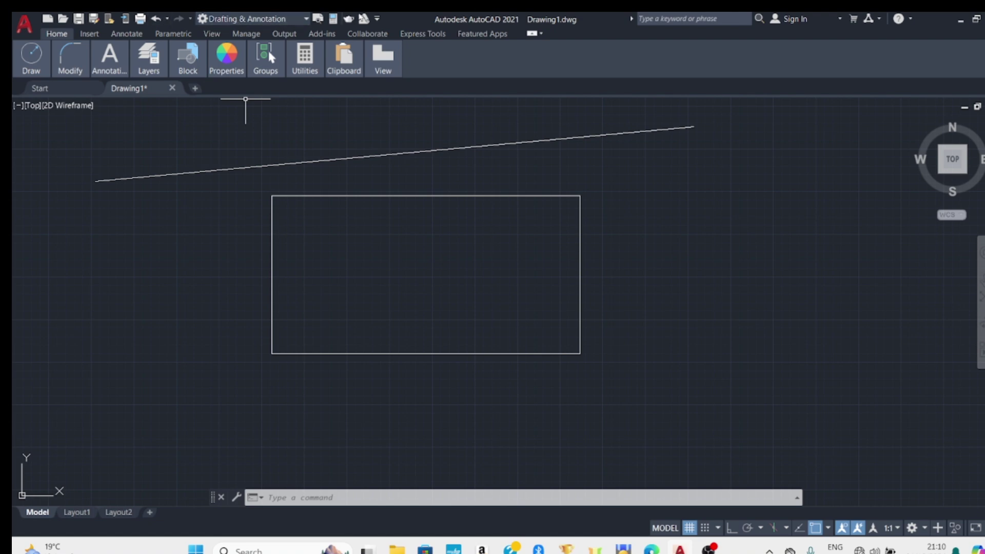
Show the menu bar again through the Quick Access Toolbar customization and review its File and Edit commands.
click(377, 19)
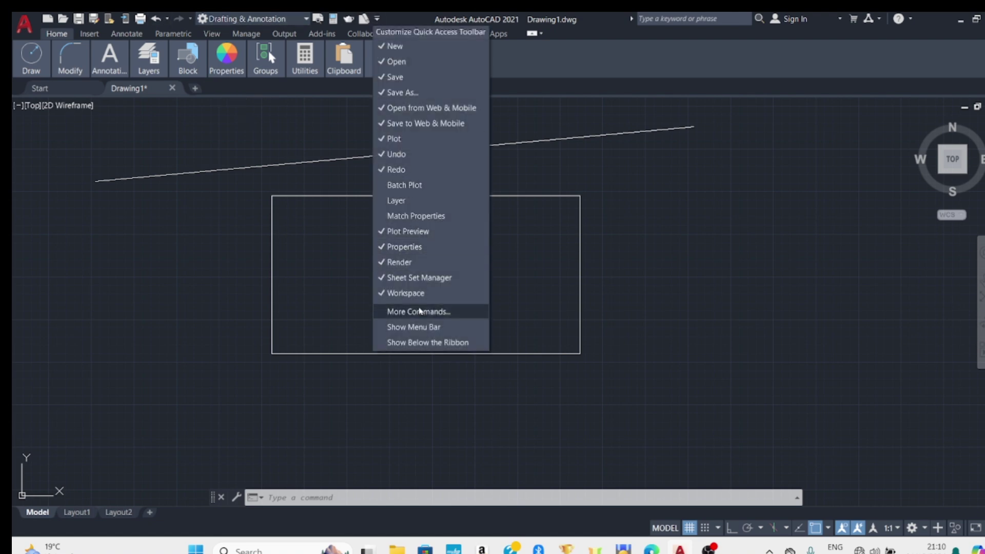
click(415, 327)
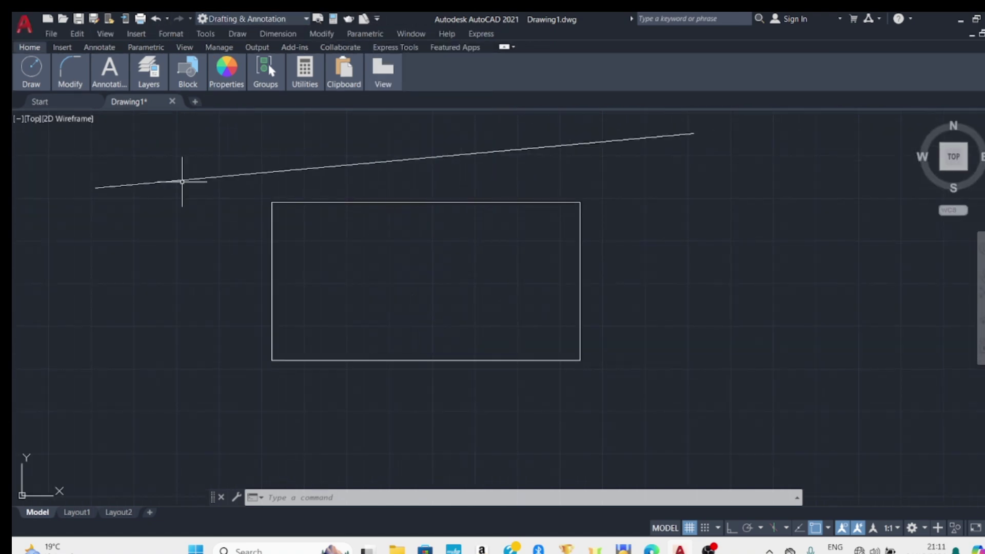
click(54, 35)
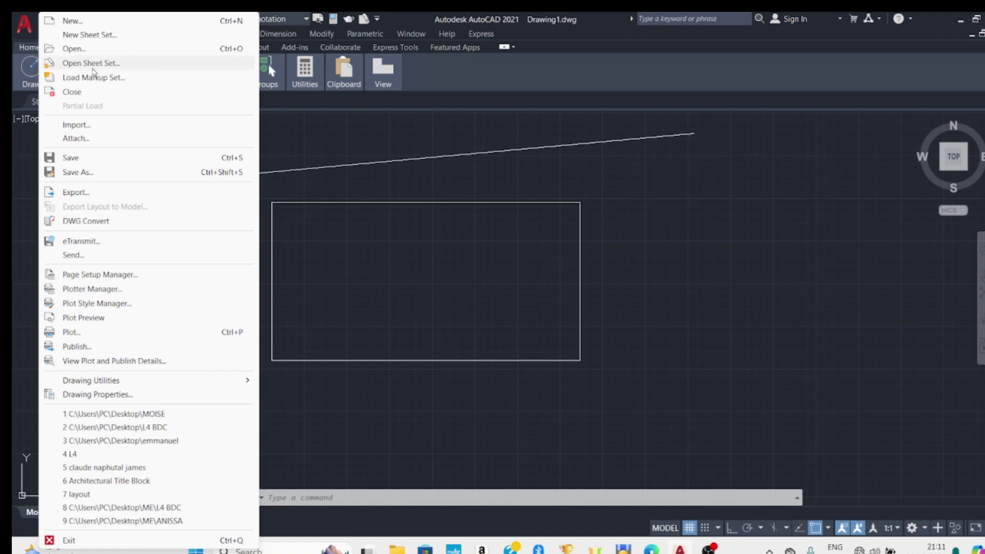
click(353, 314)
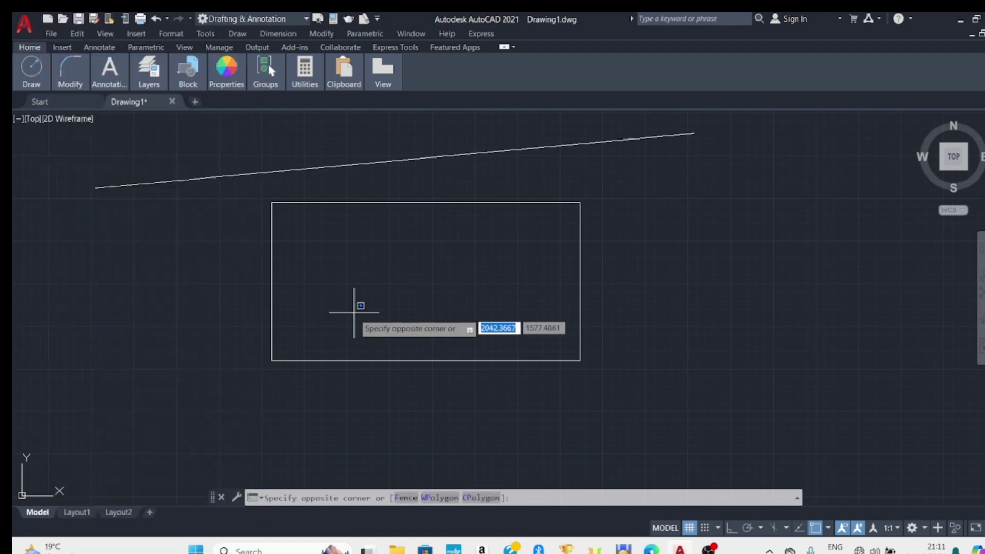
click(272, 238)
click(77, 35)
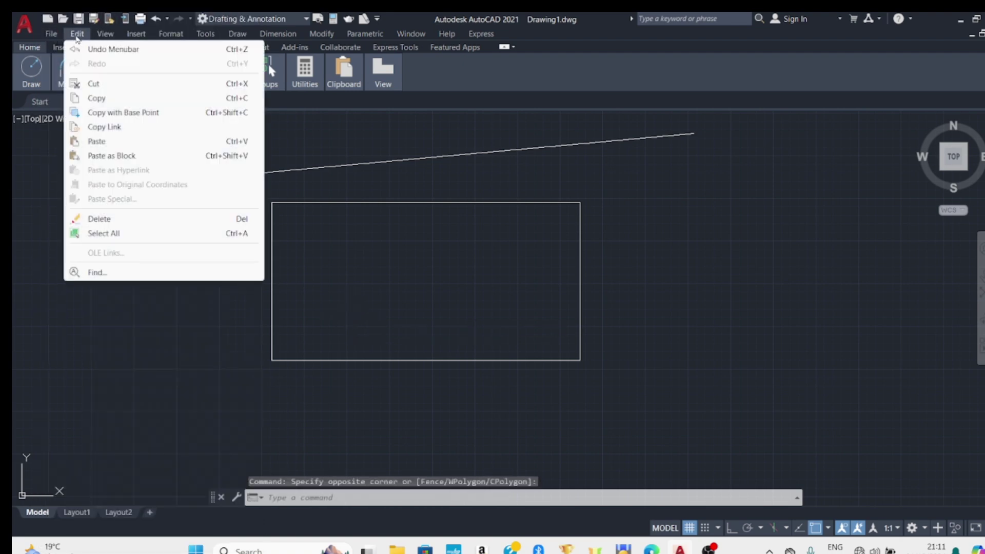
click(541, 262)
click(535, 260)
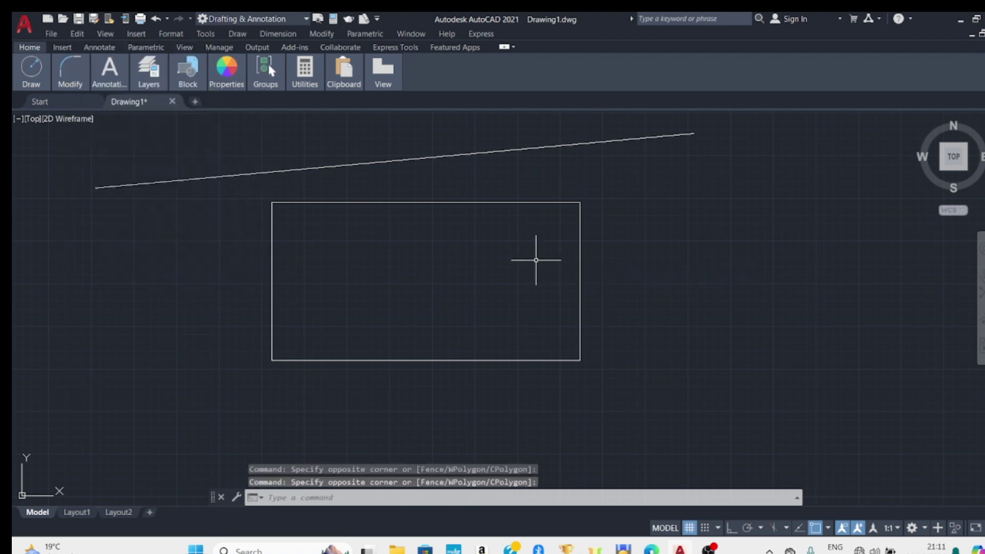
Review the Dimension commands and the Help entries of the menu bar without starting any command.
click(279, 34)
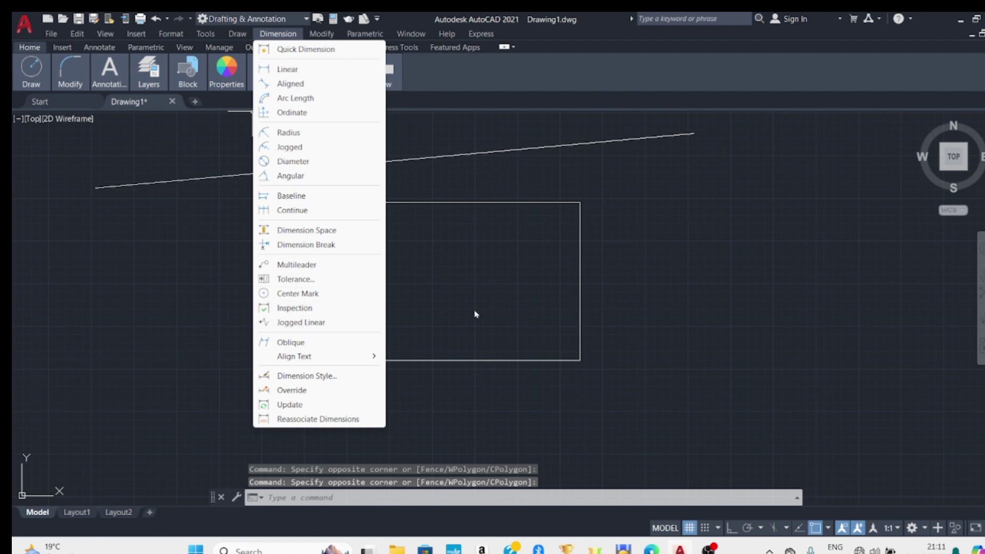
click(520, 288)
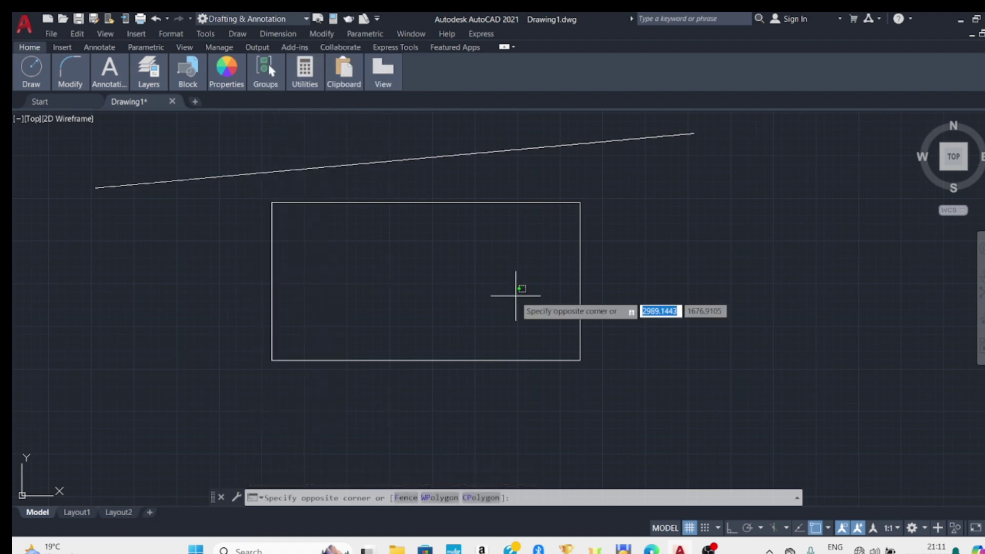
key(Escape)
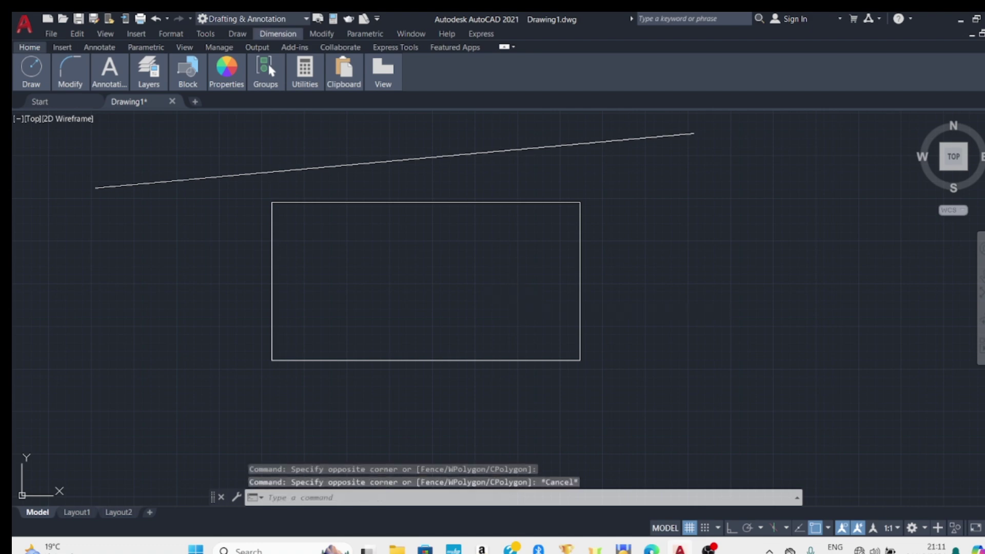
click(447, 34)
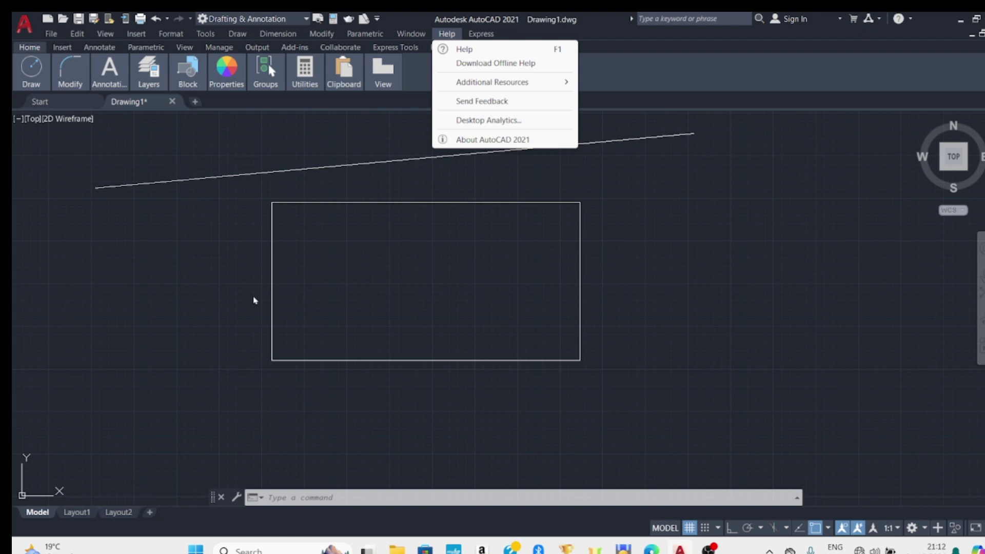
click(142, 278)
click(142, 277)
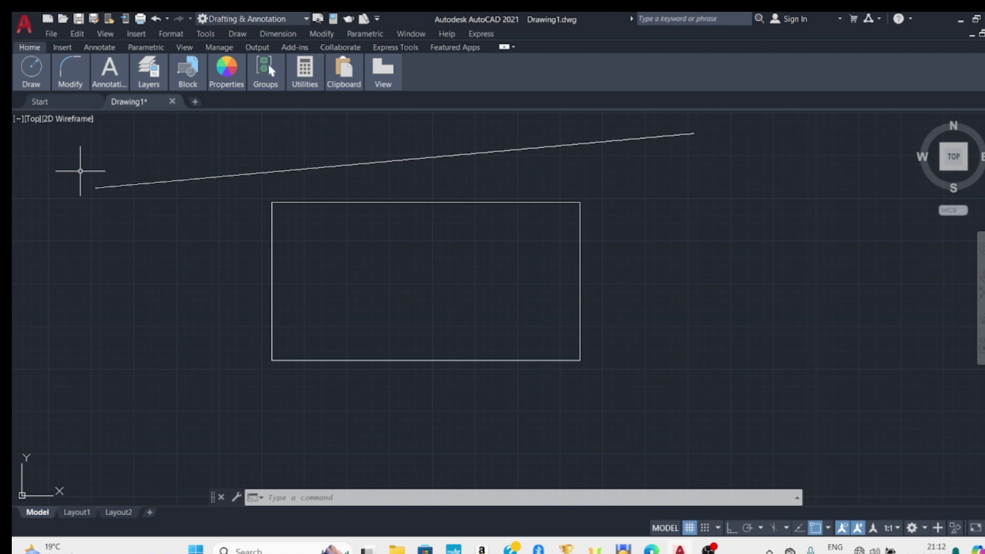
Expand the ribbon's Draw tools and examine the drawing commands offered, such as Line, Polyline, Circle and Arc.
click(31, 71)
click(30, 66)
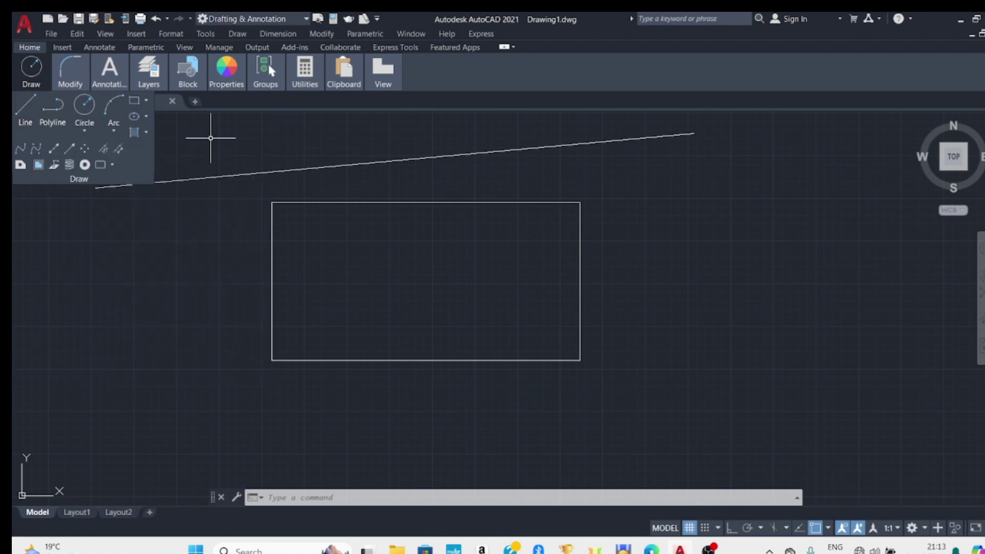
mouse_move(29, 87)
mouse_move(69, 82)
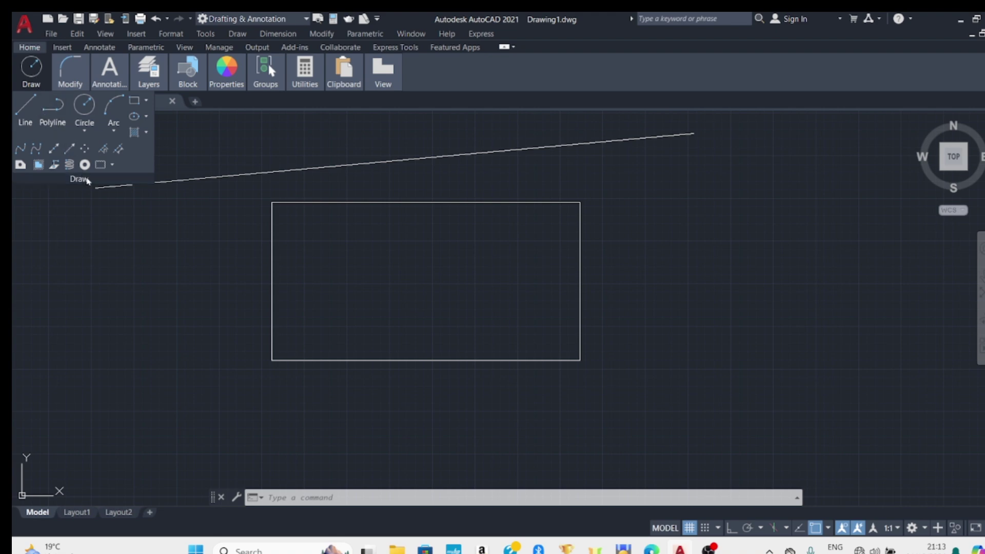
Review the ribbon's Insert tools, expanding the Block and Block Definition commands without starting any of them.
click(62, 47)
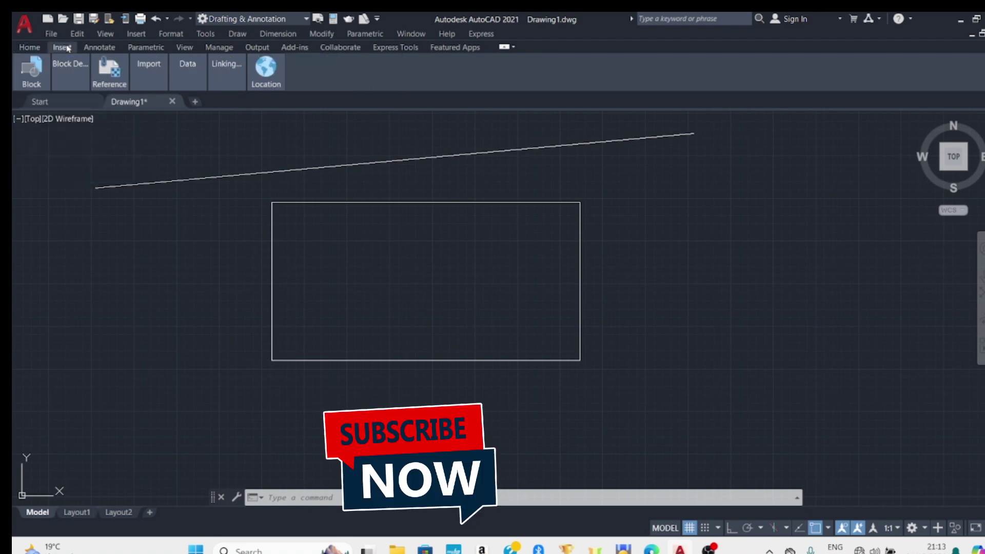
click(29, 47)
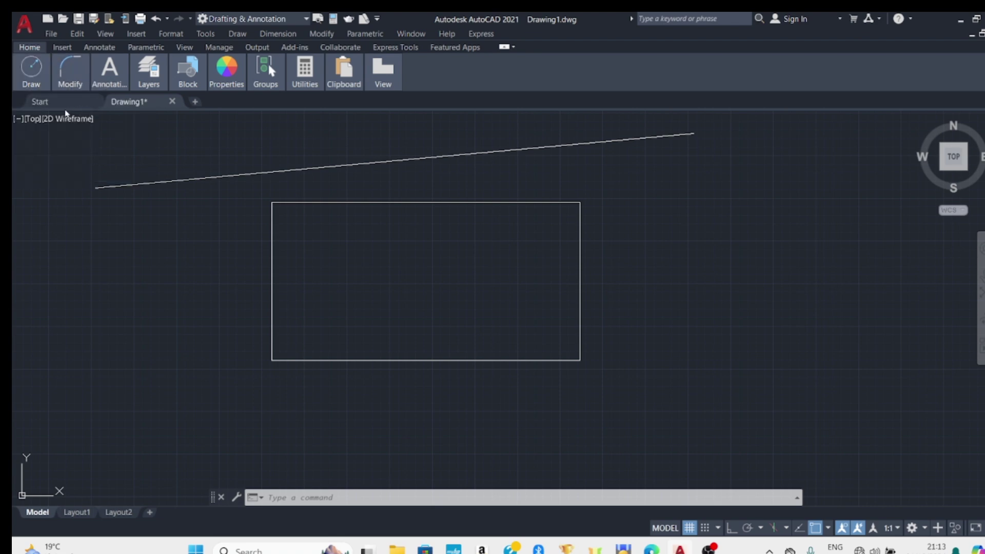
click(62, 47)
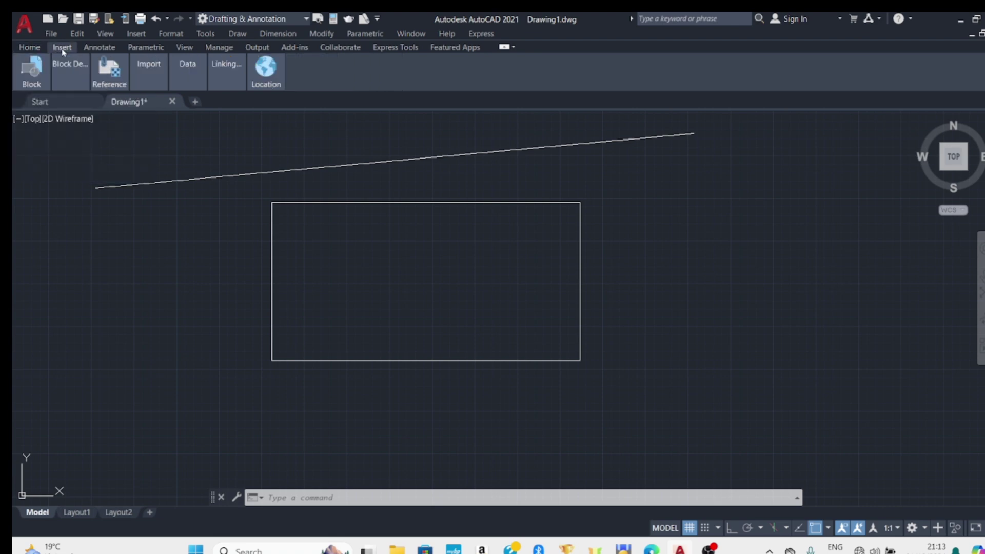
click(36, 77)
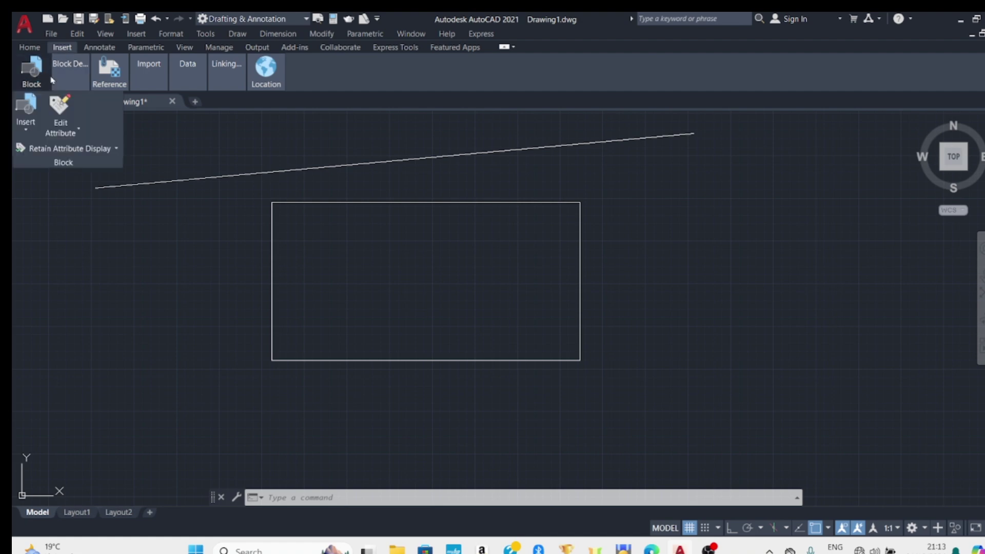
click(56, 80)
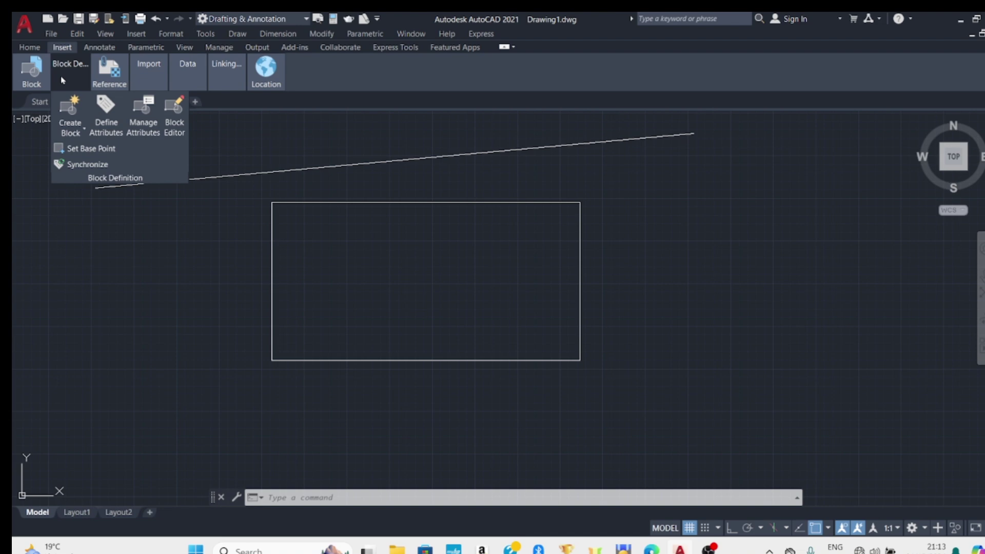
click(33, 78)
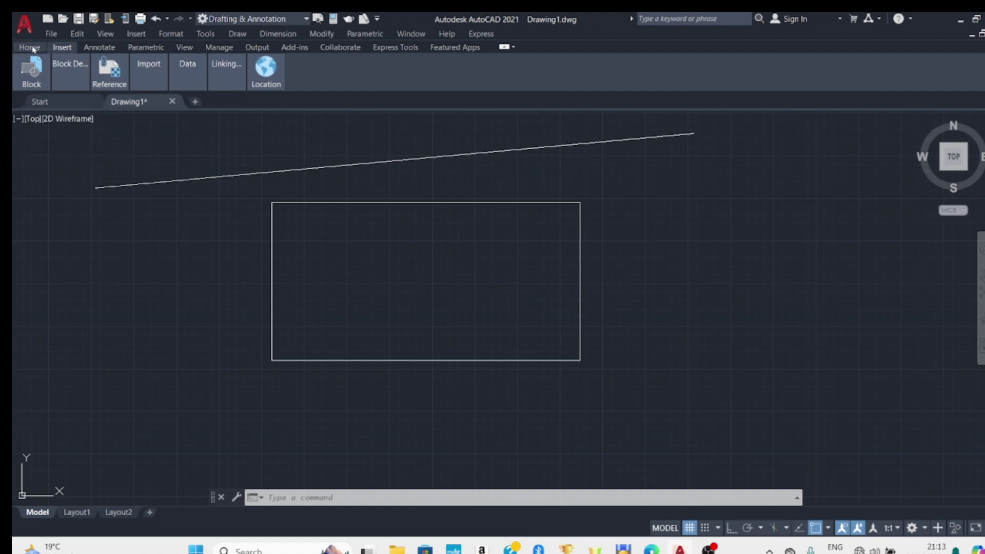
Return to the Home drawing tools and go through Line, Circle, Arc, Rectangle and Ellipse without drawing anything.
click(31, 48)
mouse_move(32, 66)
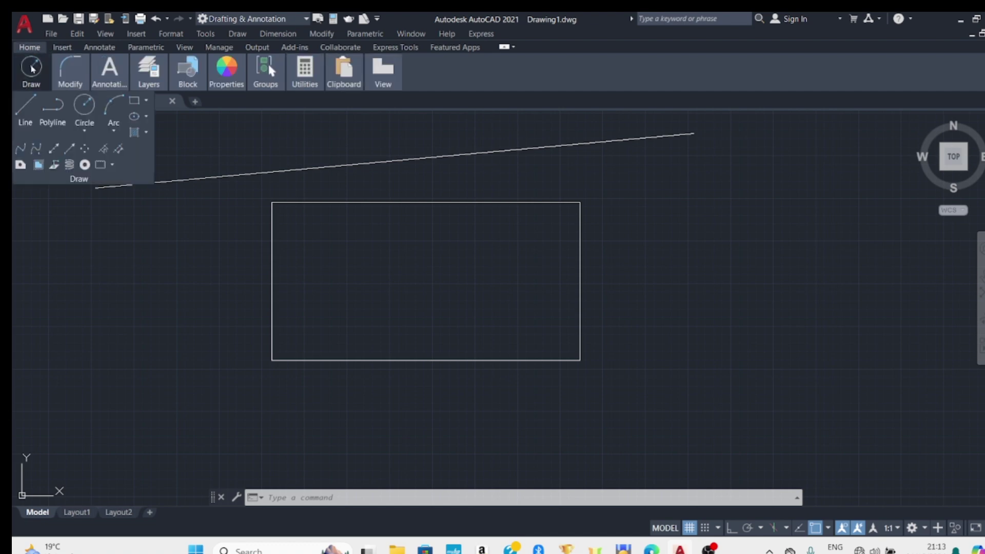
click(28, 109)
click(85, 106)
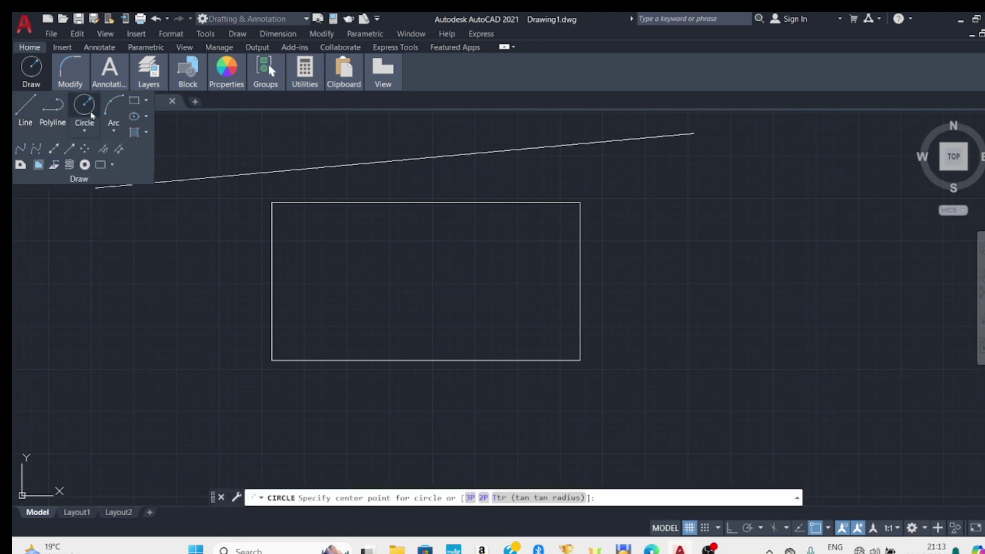
click(112, 115)
click(135, 101)
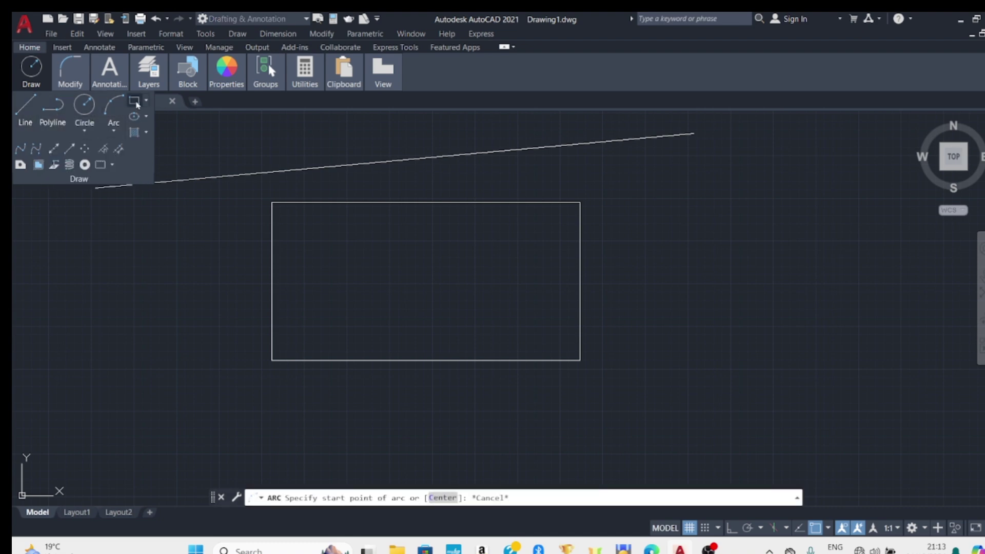
click(135, 117)
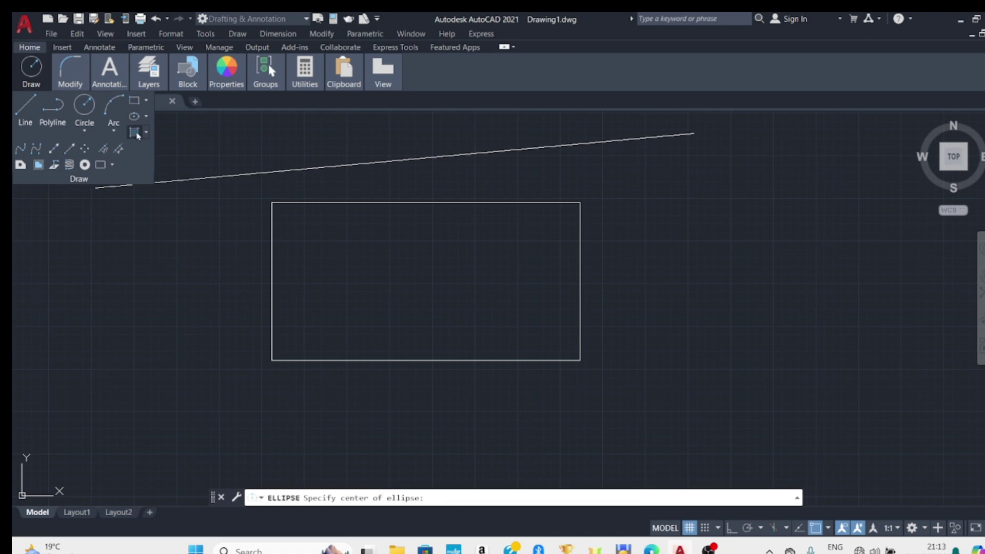
Review the ribbon's Annotate tools, such as Text and Dimensions, and return to the Home tools.
click(100, 46)
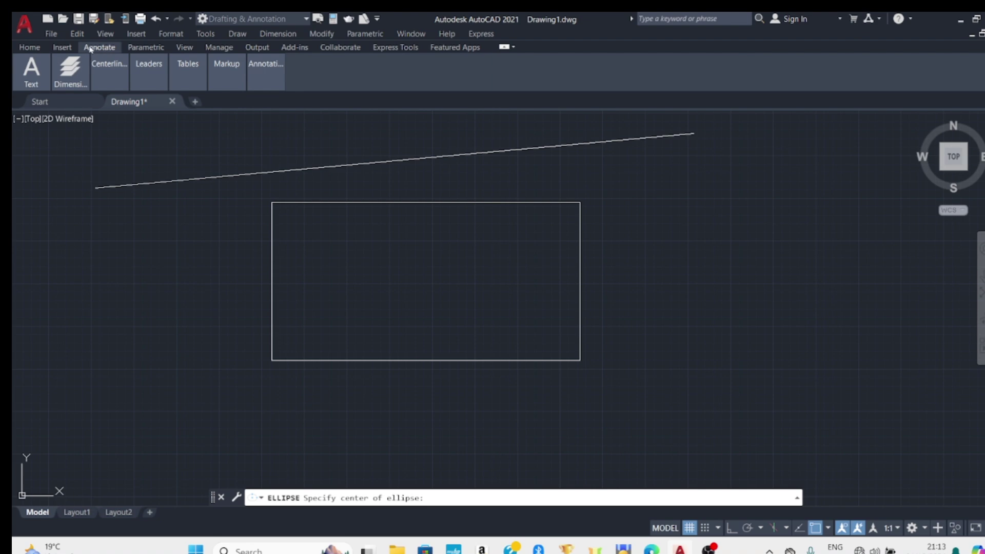
mouse_move(30, 69)
mouse_move(29, 89)
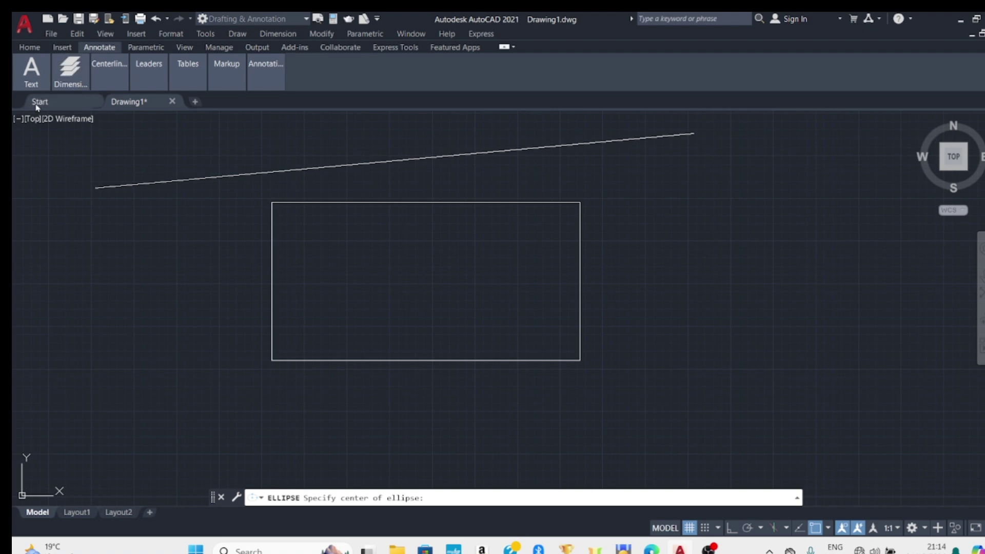
click(30, 47)
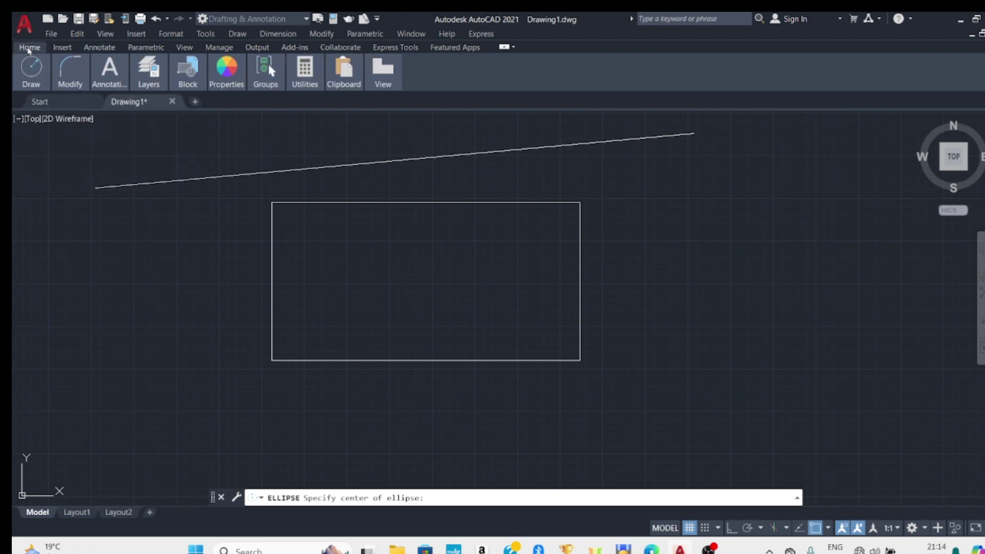